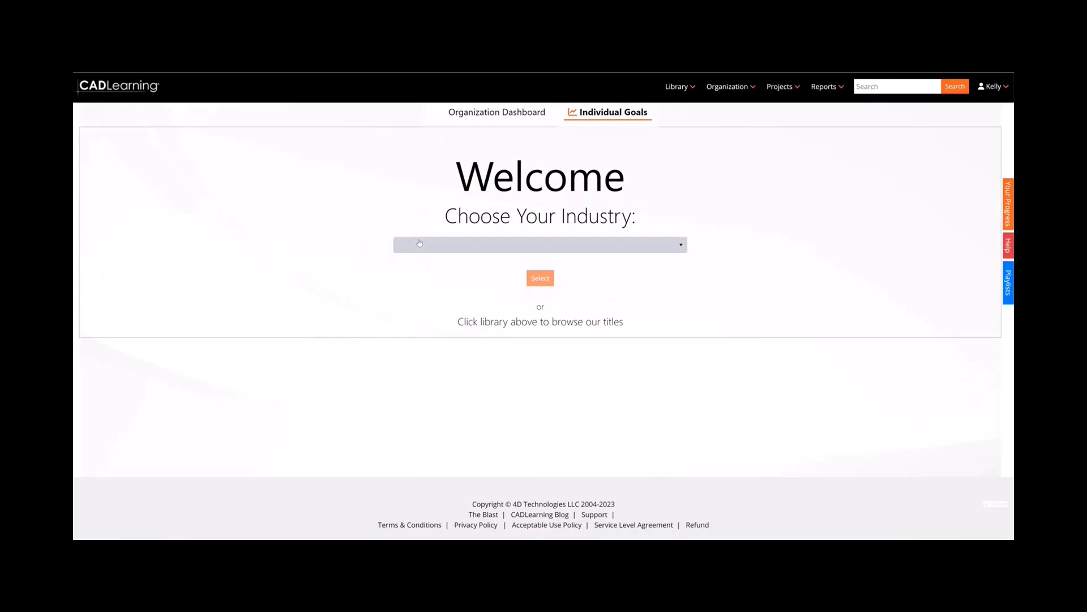
# Step: Check the industry choices offered on the welcome page without selecting one
pyautogui.click(419, 243)
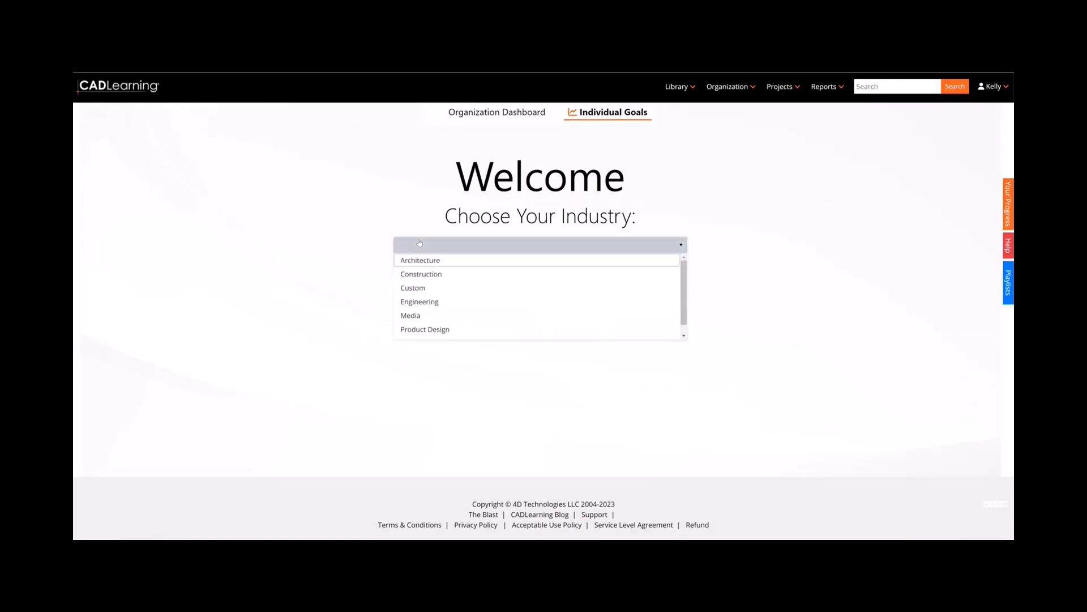
pyautogui.click(383, 183)
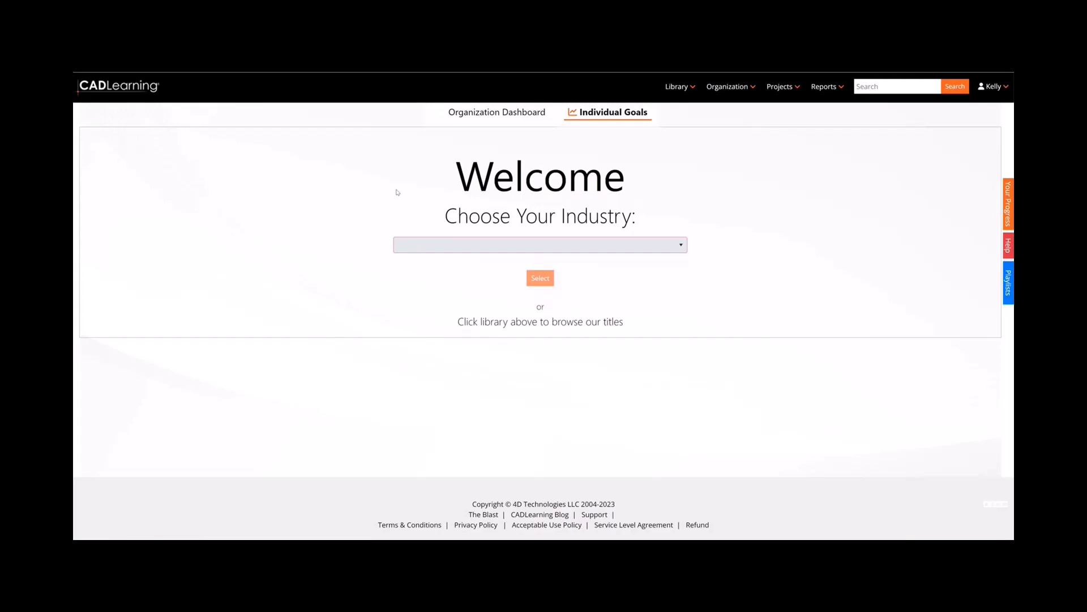
# Step: Open the organization's learning path roles and show the goals assigned to the Designer I role
pyautogui.click(725, 91)
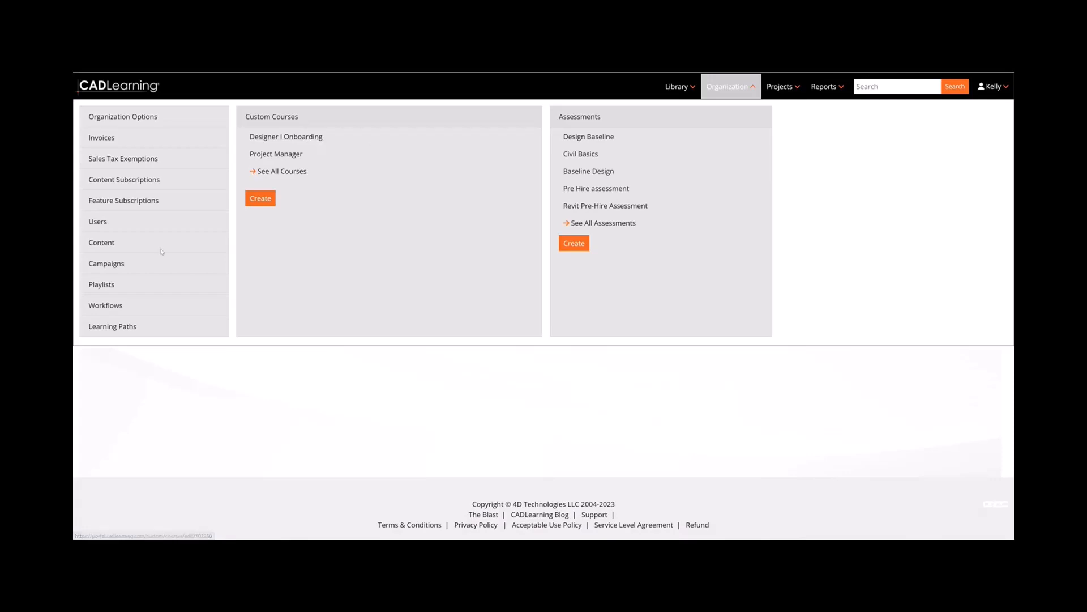
pyautogui.click(117, 332)
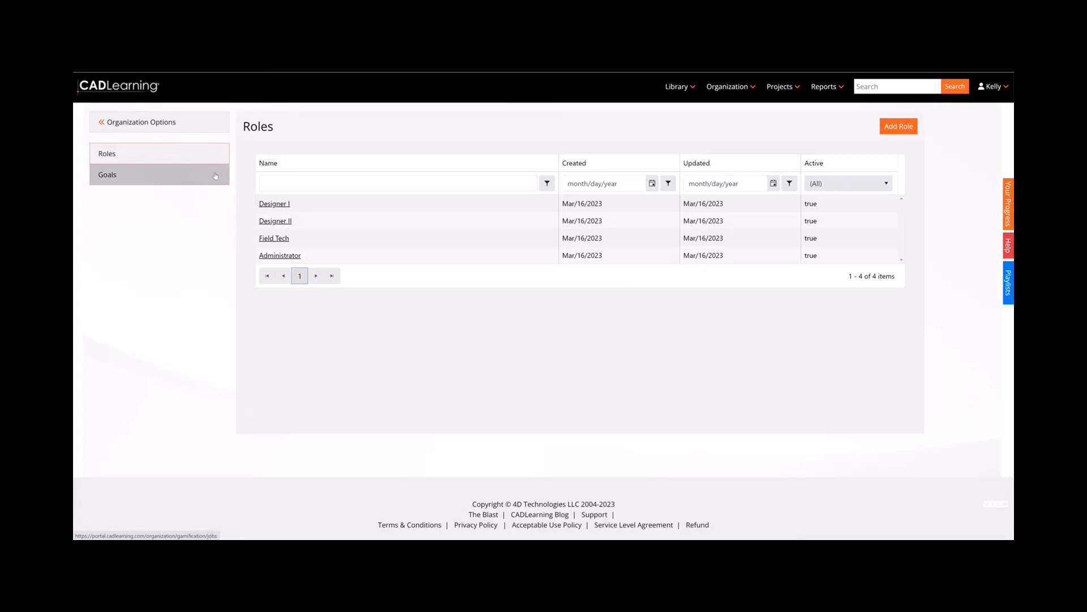
pyautogui.click(275, 204)
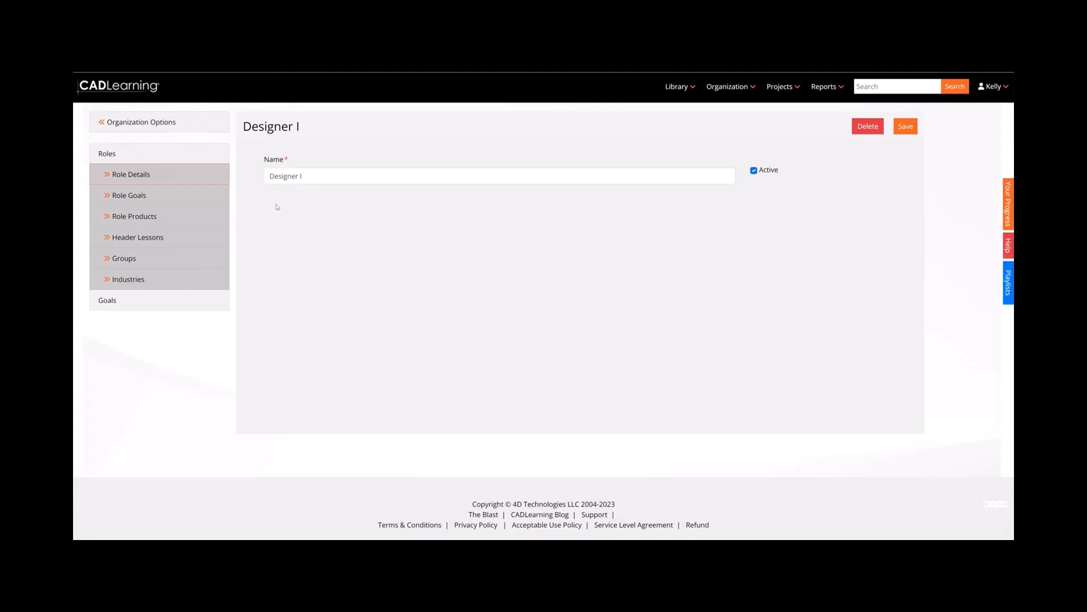
pyautogui.click(124, 198)
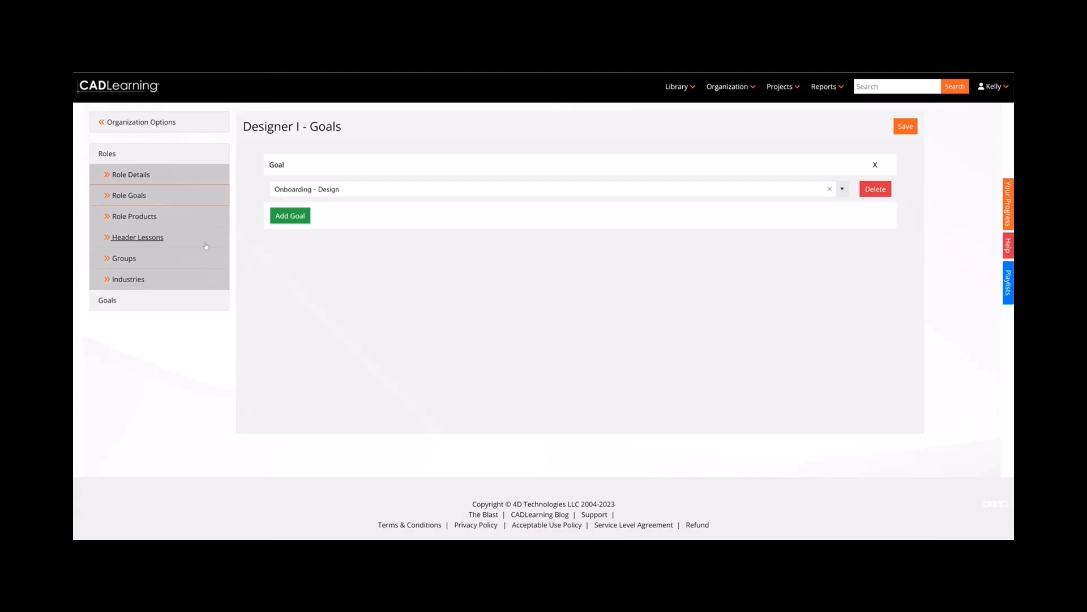
# Step: Open the Onboarding - Design goal from the goals list and show its structure
pyautogui.click(107, 300)
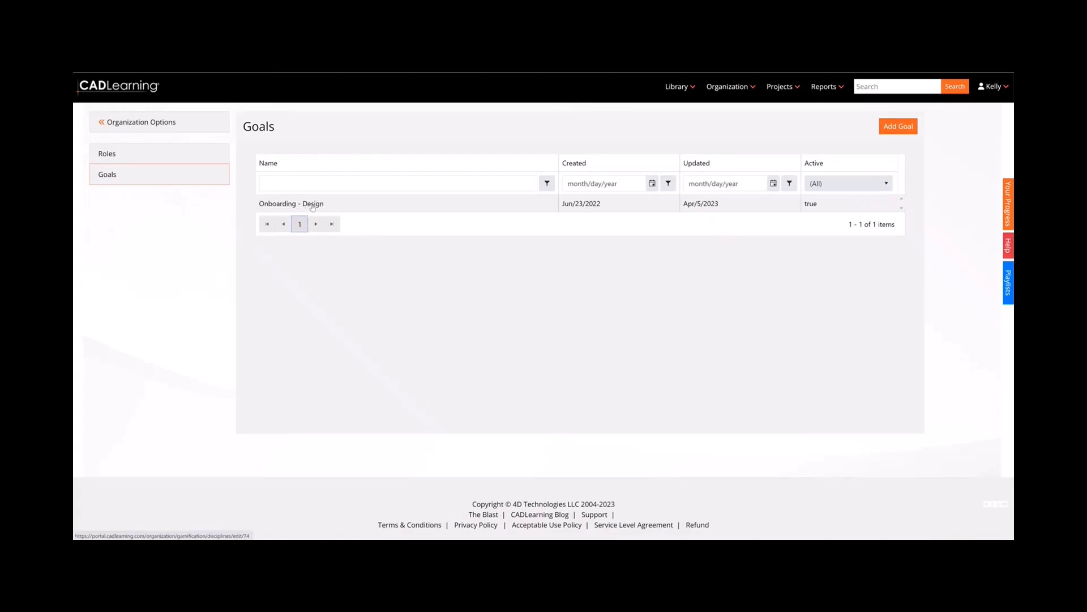
pyautogui.click(312, 205)
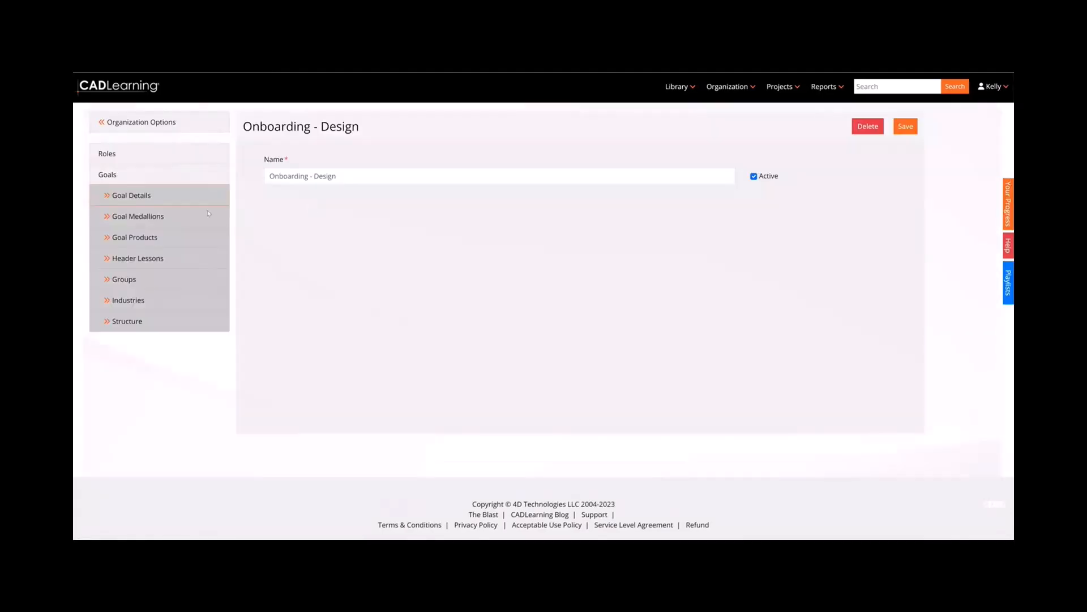
pyautogui.click(127, 321)
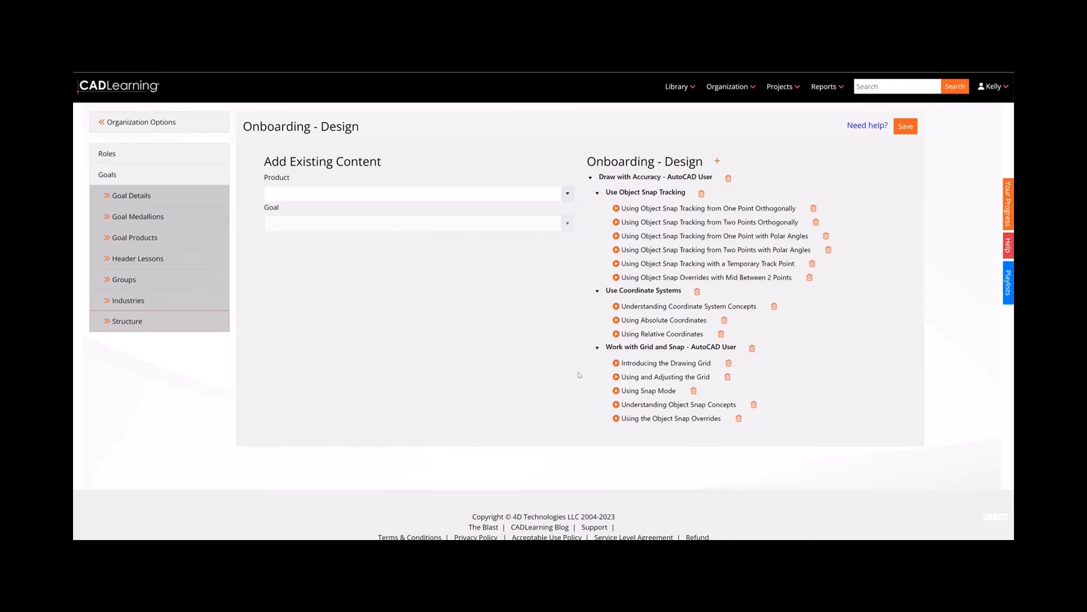
# Step: Load existing content from product AutoCAD 2022 and goal Autodesk Certified Professional 2022 - AutoCAD for the Onboarding - Design structure
pyautogui.click(569, 196)
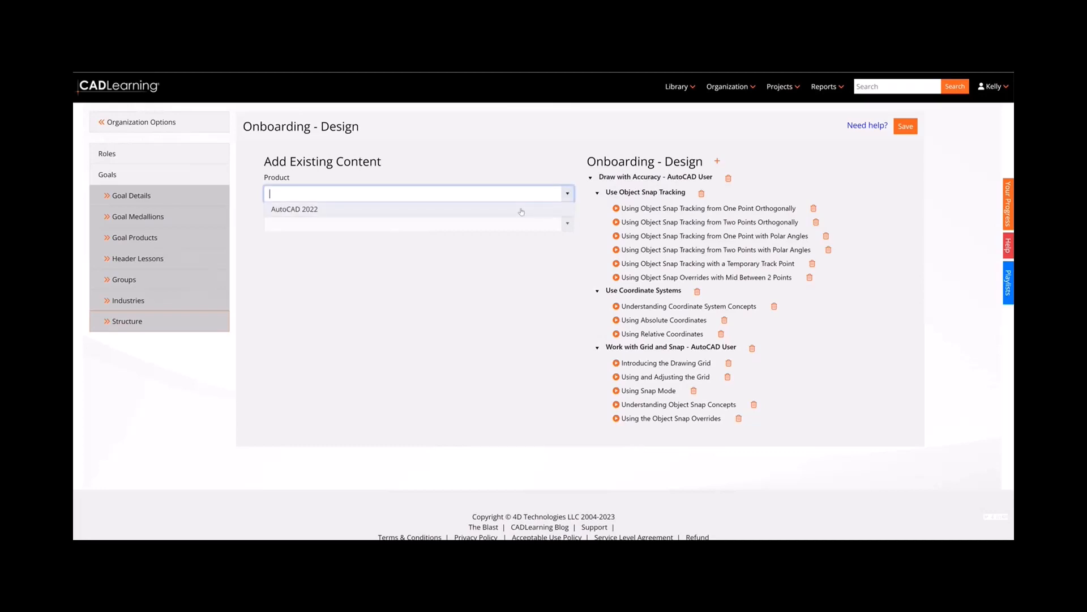
pyautogui.click(522, 210)
pyautogui.click(567, 223)
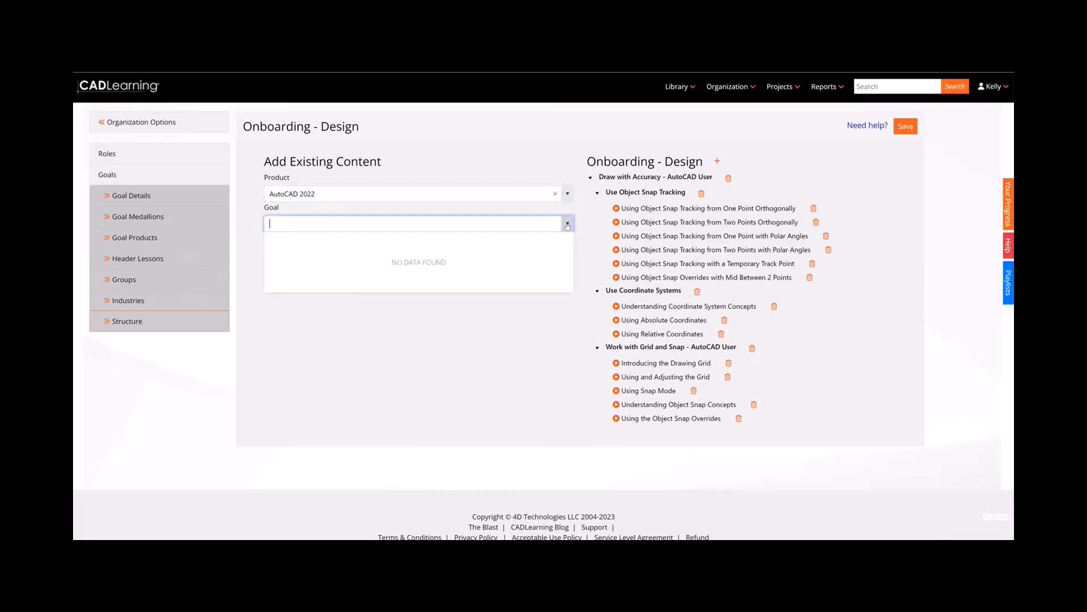
pyautogui.click(568, 226)
pyautogui.click(568, 225)
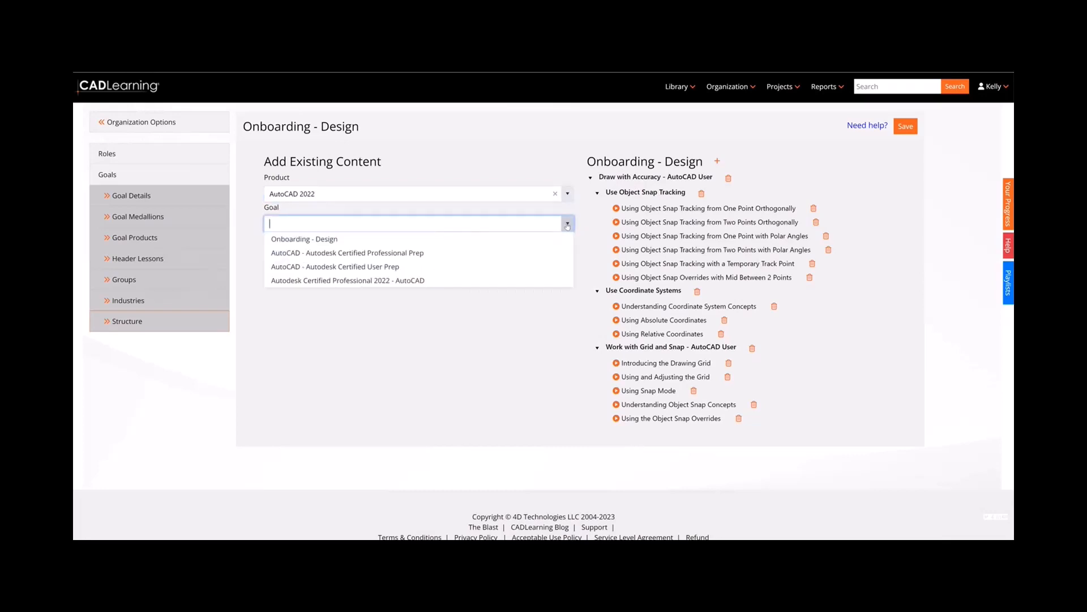
pyautogui.click(355, 281)
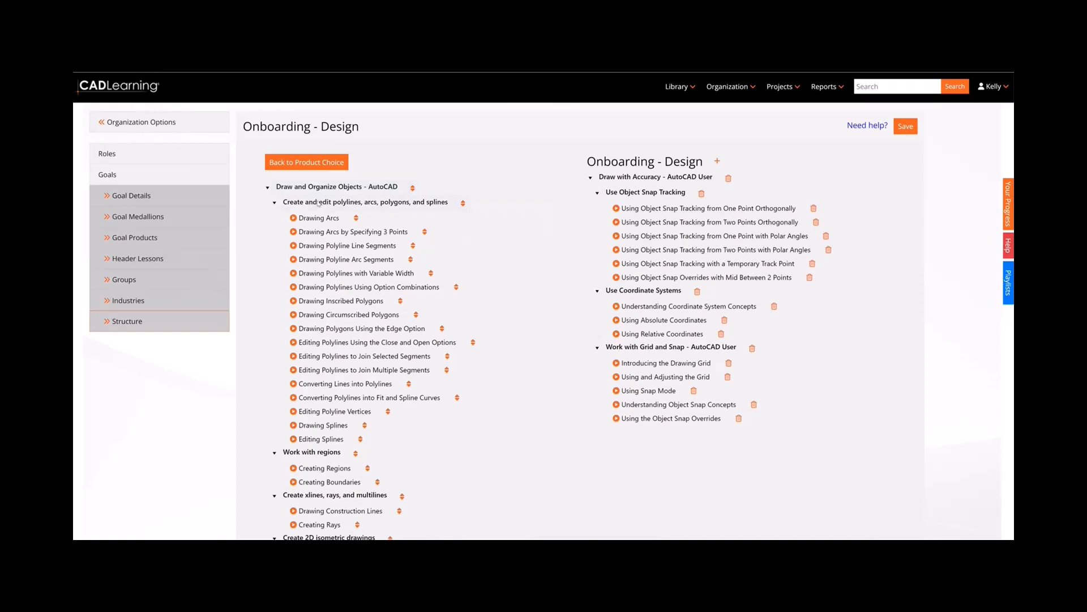
# Step: Collapse all six top-level sections of the loaded AutoCAD content, from Draw and Organize Objects through Reusable Content and Drawing Management
pyautogui.click(412, 189)
pyautogui.moveTo(414, 191)
pyautogui.mouseDown()
pyautogui.moveTo(656, 177)
pyautogui.moveTo(362, 205)
pyautogui.moveTo(371, 191)
pyautogui.mouseUp()
pyautogui.moveTo(355, 453); pyautogui.dragTo(302, 458)
pyautogui.click(268, 188)
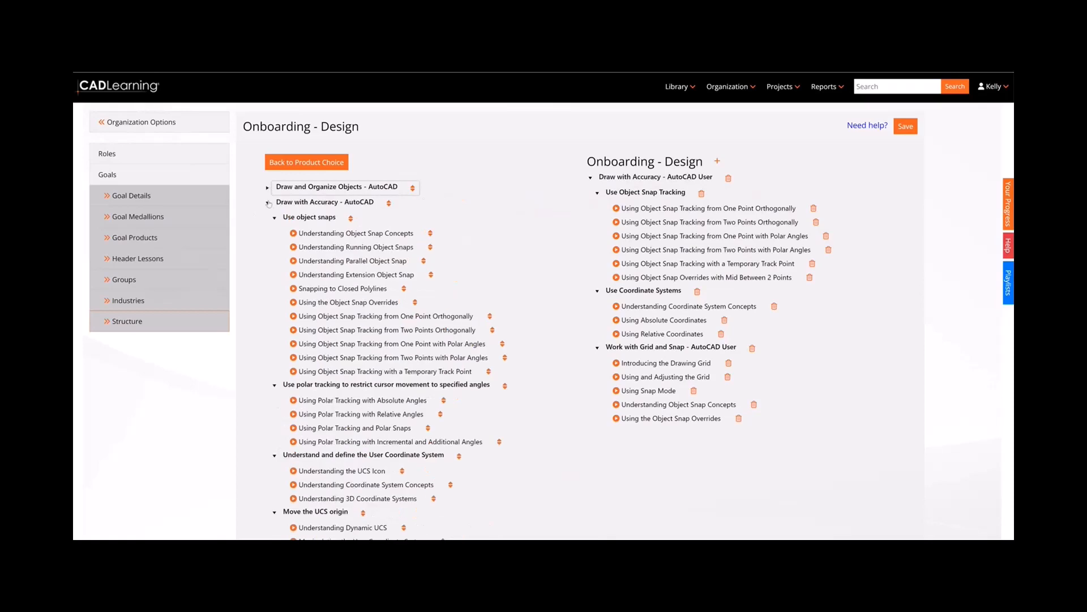
pyautogui.click(268, 203)
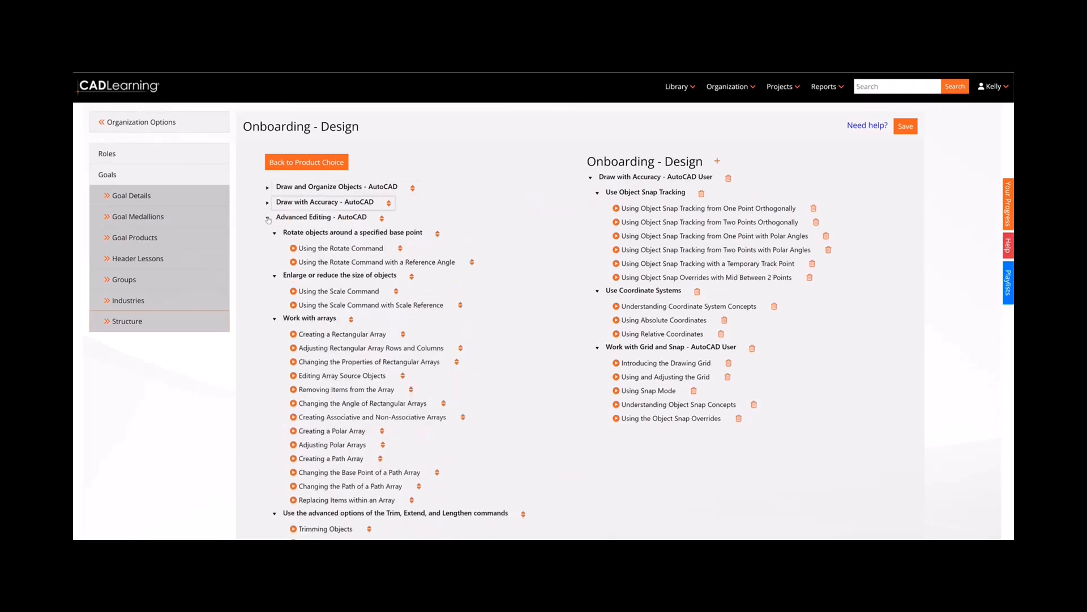
pyautogui.click(267, 218)
pyautogui.click(267, 233)
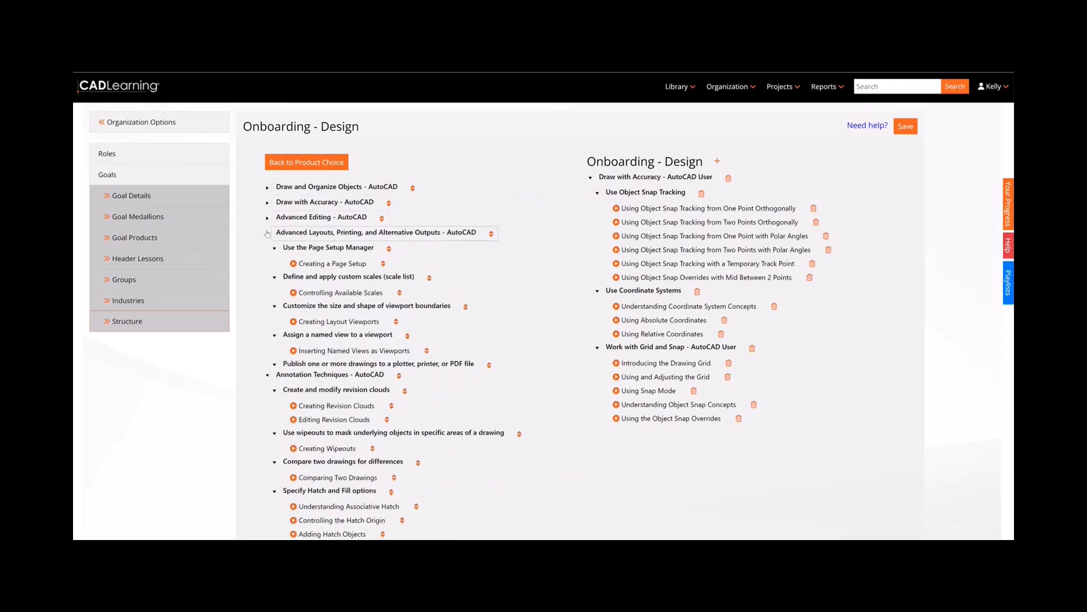
pyautogui.click(267, 248)
pyautogui.click(268, 264)
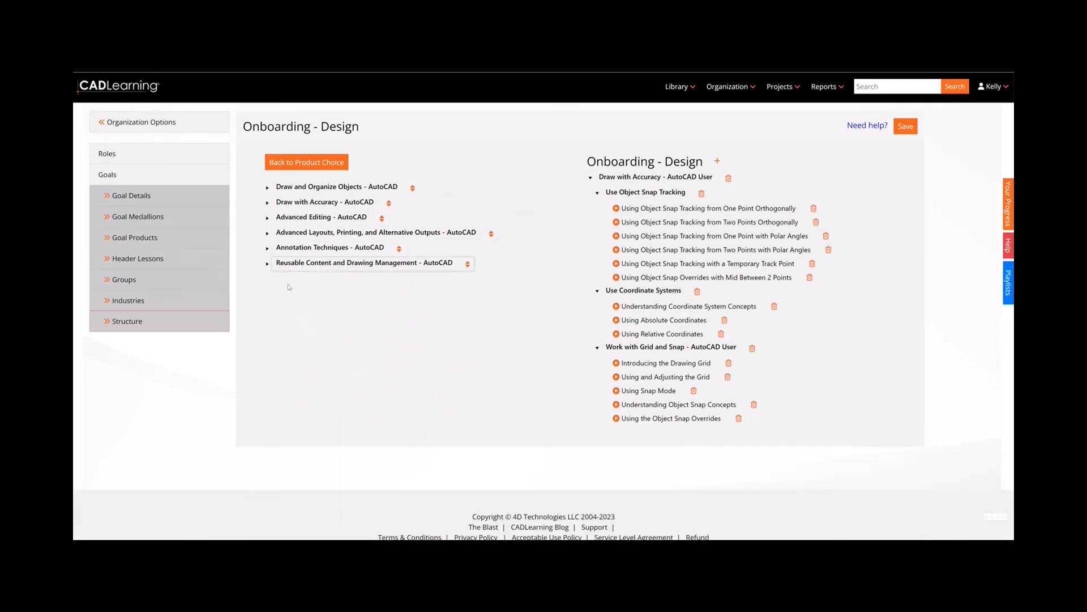
# Step: Expand Annotation Techniques - AutoCAD to examine its skills and lessons, and collapse the section again
pyautogui.click(267, 248)
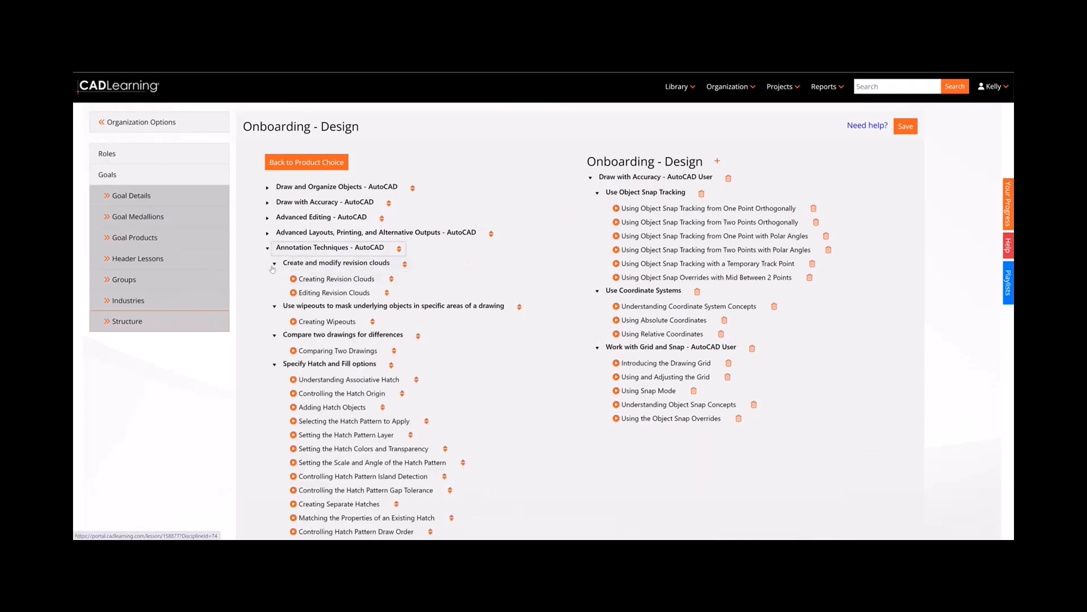
pyautogui.click(275, 263)
pyautogui.click(275, 264)
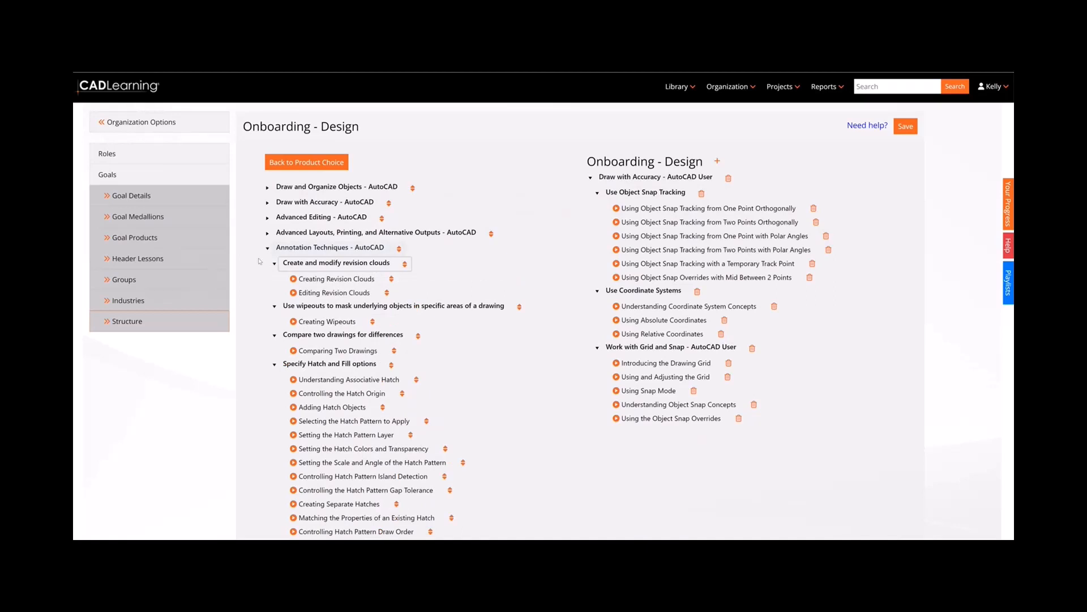
pyautogui.click(268, 249)
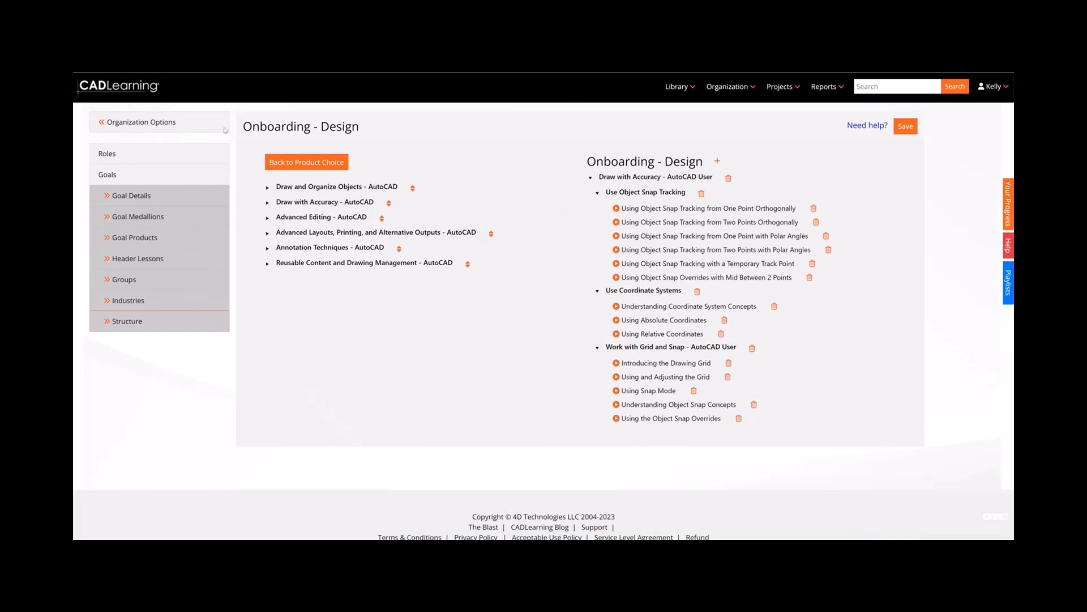
# Step: Return to the learning path roles list and open the organization's user list
pyautogui.click(107, 153)
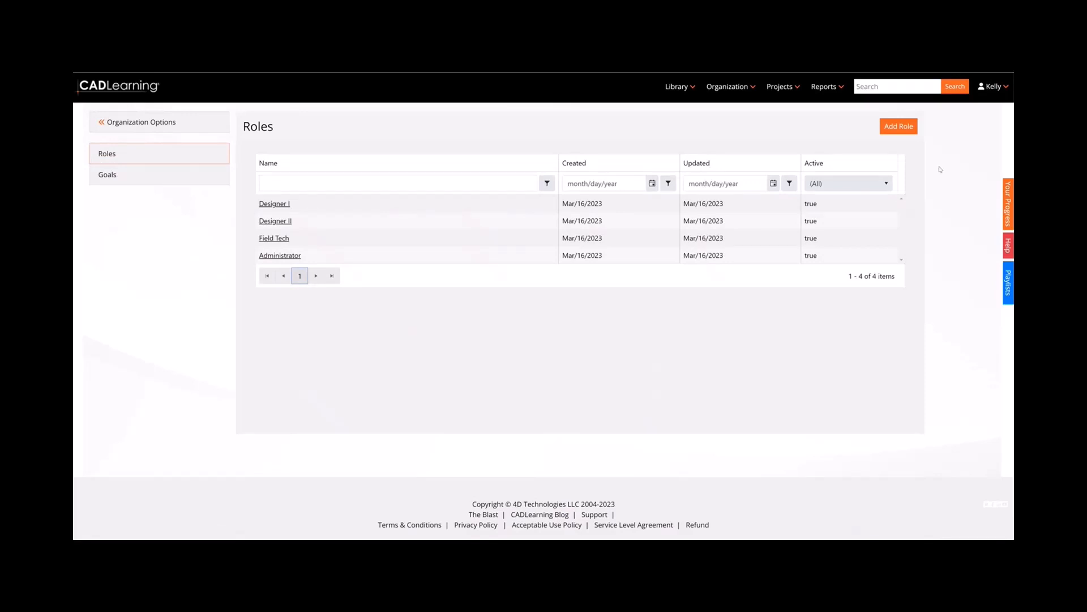
pyautogui.click(736, 86)
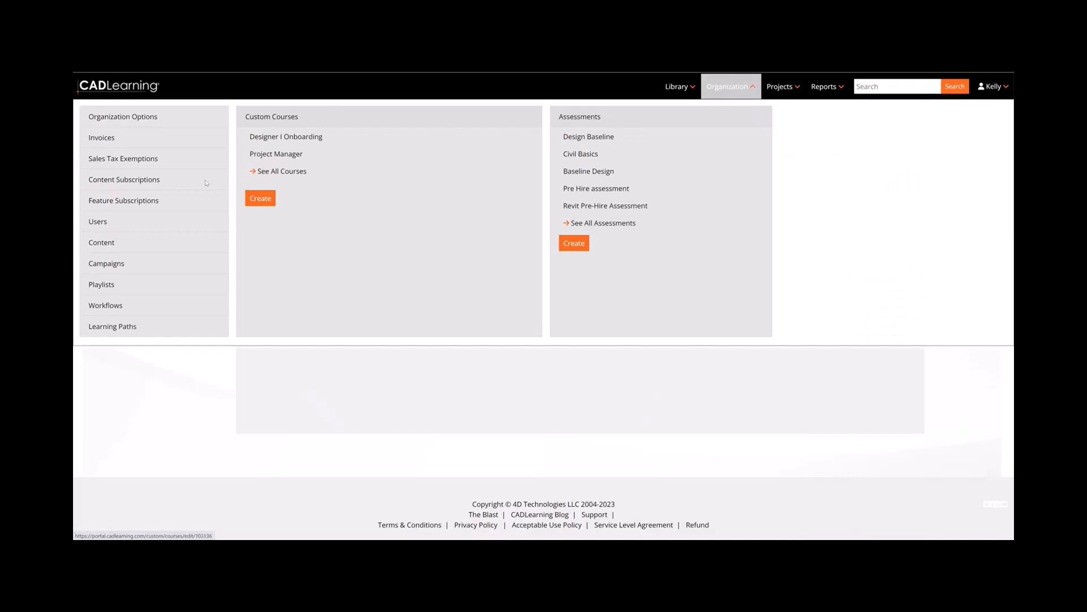
pyautogui.click(98, 222)
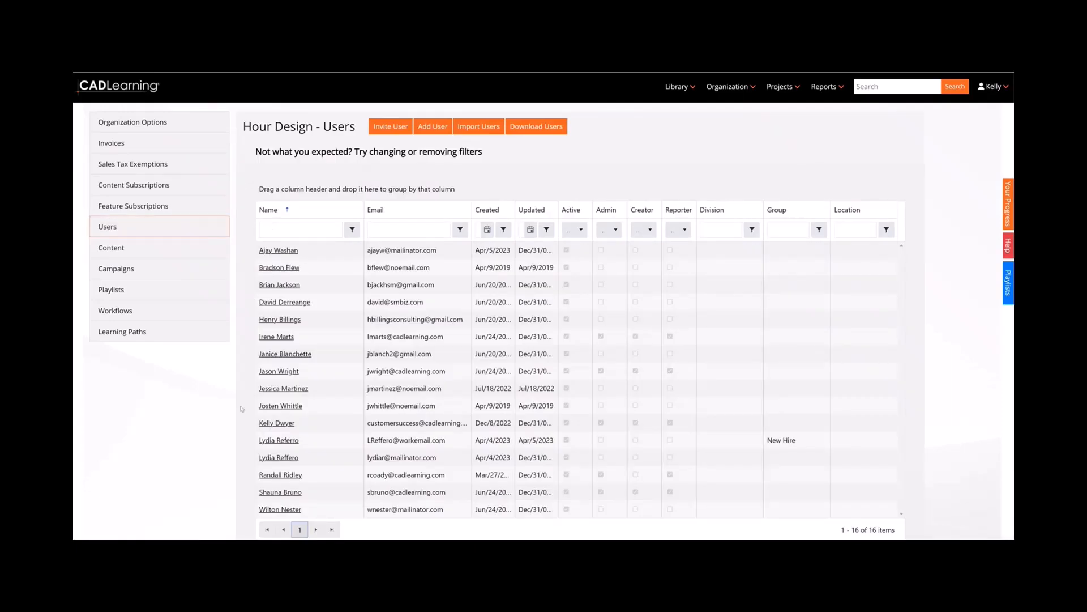
pyautogui.click(279, 459)
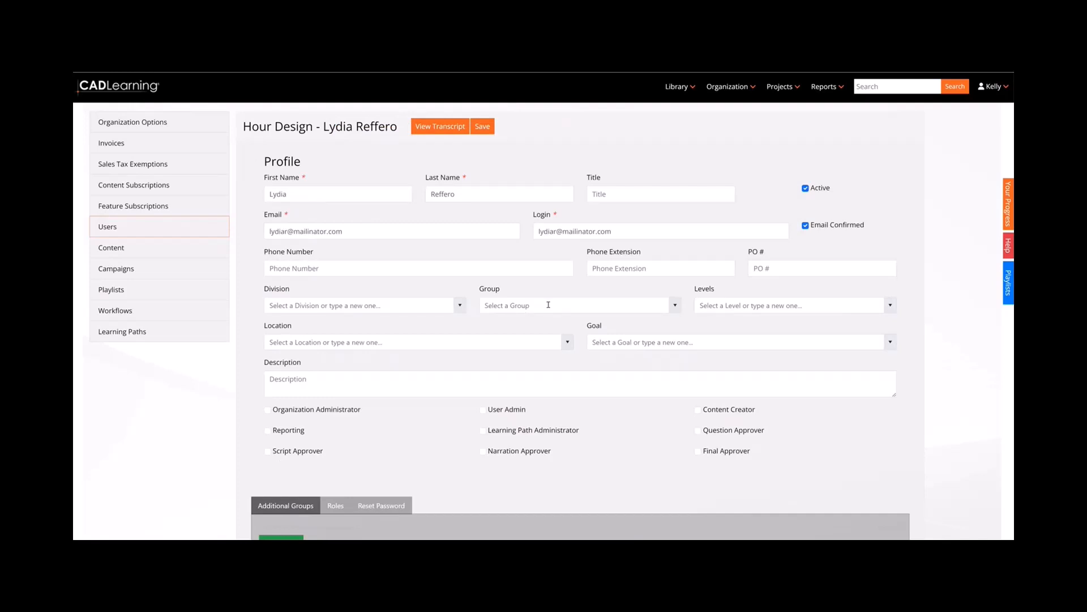
pyautogui.click(675, 307)
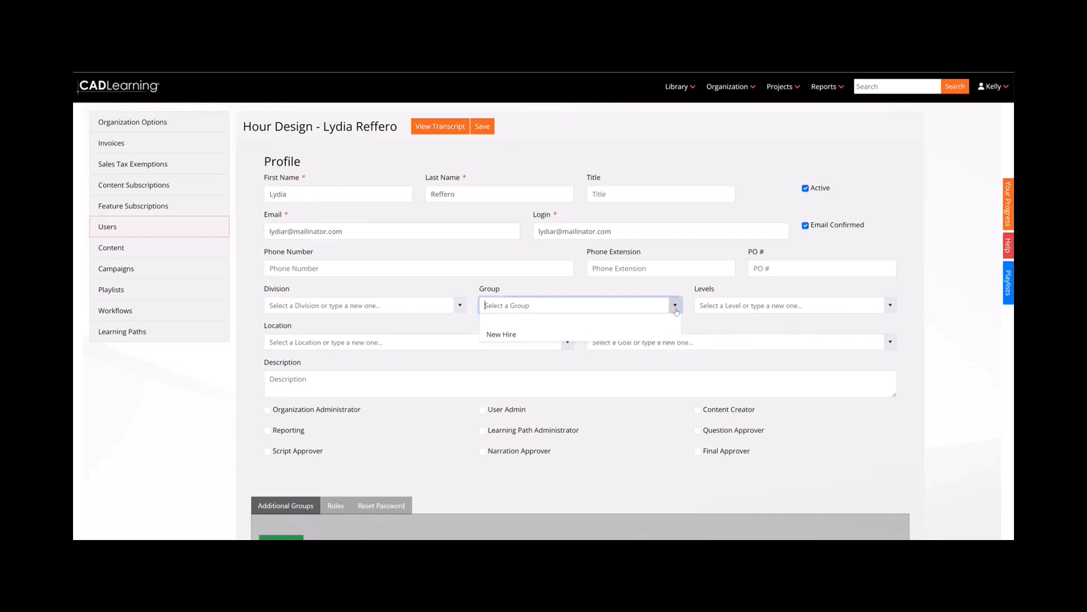
pyautogui.click(666, 334)
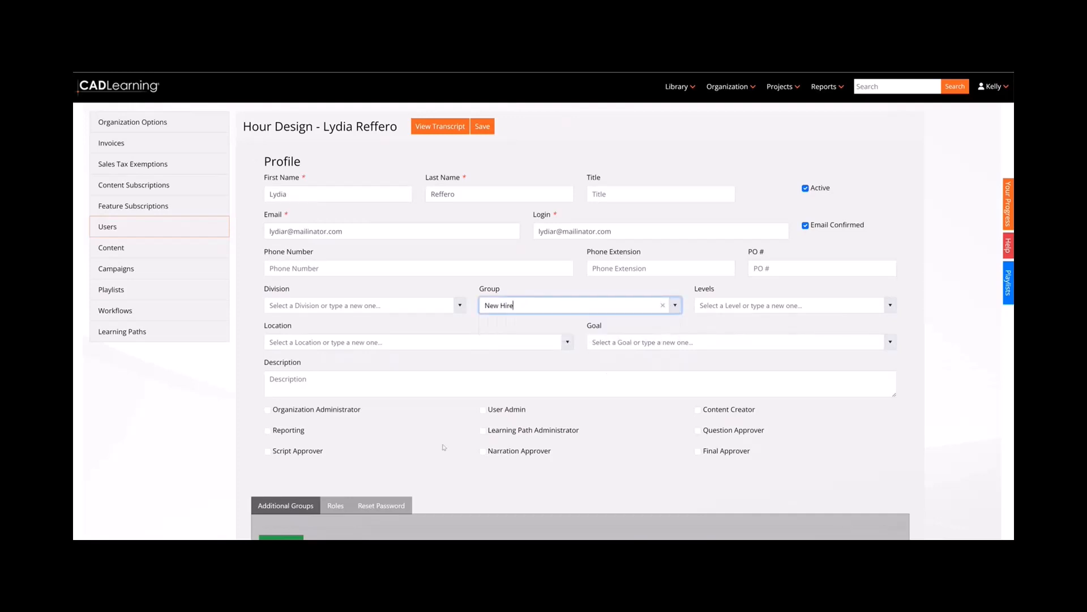
pyautogui.click(403, 439)
pyautogui.scroll(-2, 403, 439)
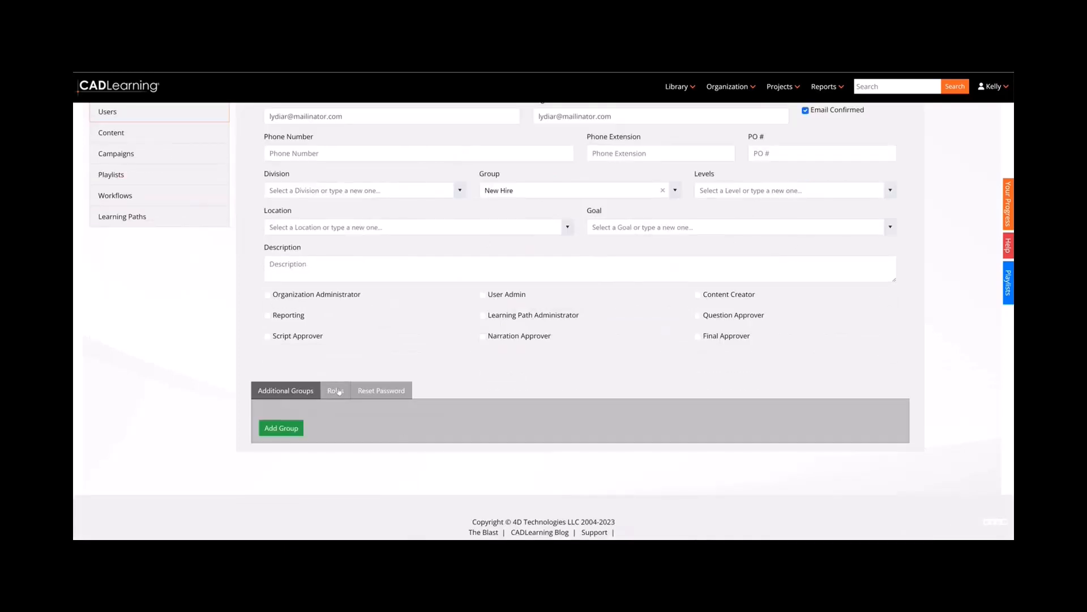
pyautogui.click(336, 391)
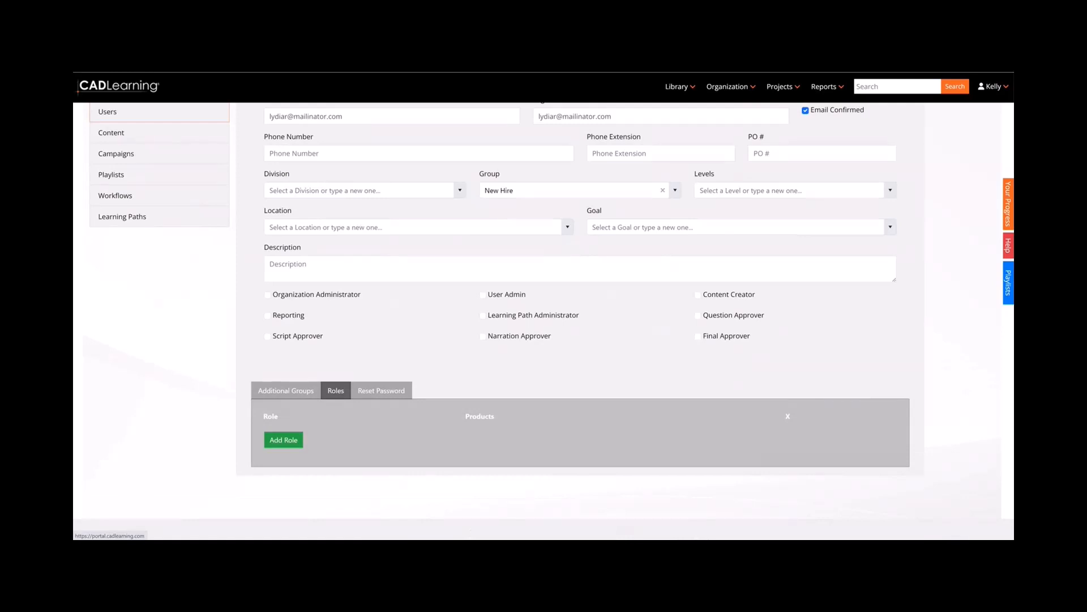
pyautogui.click(76, 64)
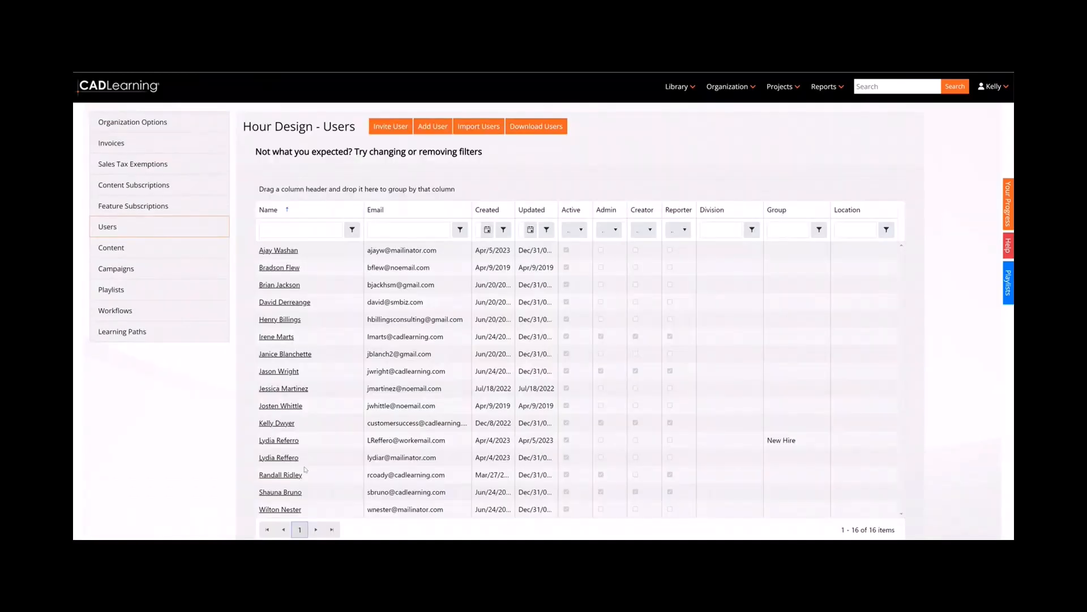
# Step: Open the profile of the user listed in the New Hire group and examine the assigned roles and products
pyautogui.click(281, 442)
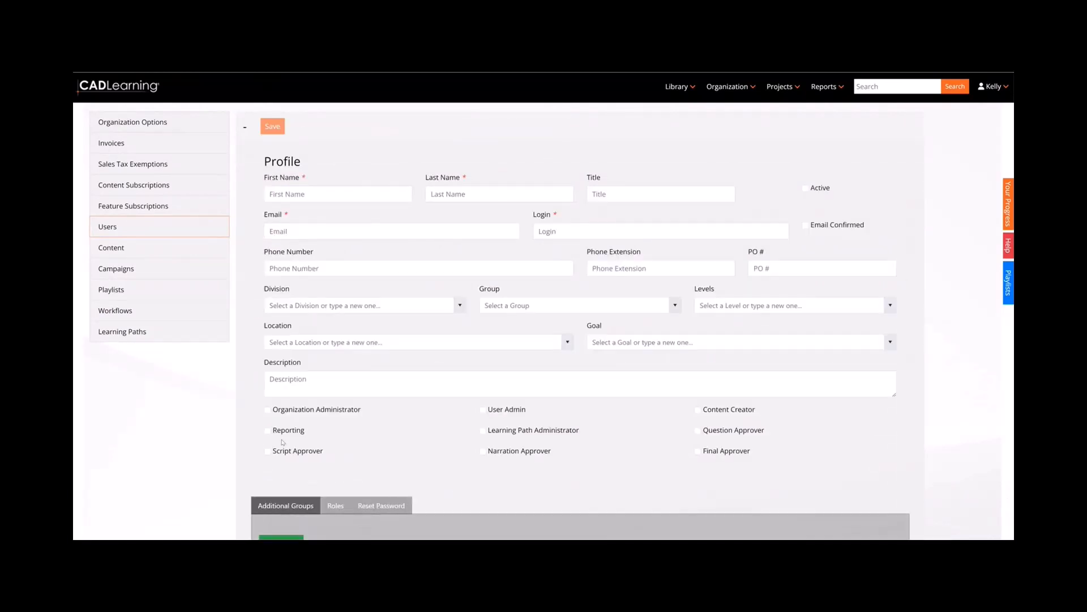
pyautogui.click(335, 506)
pyautogui.scroll(-2, 335, 510)
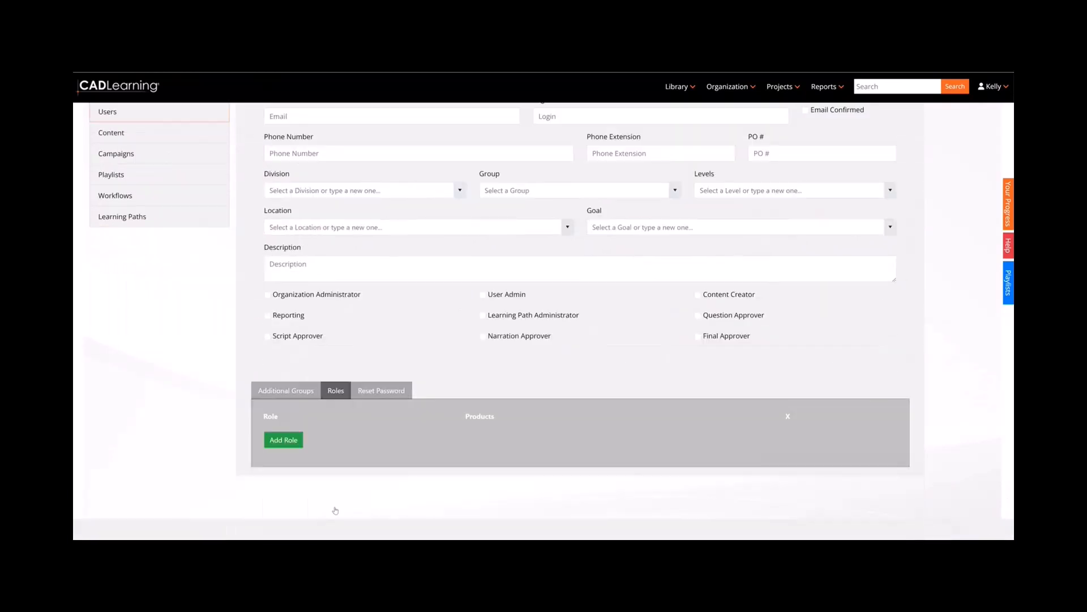
pyautogui.scroll(2, 336, 510)
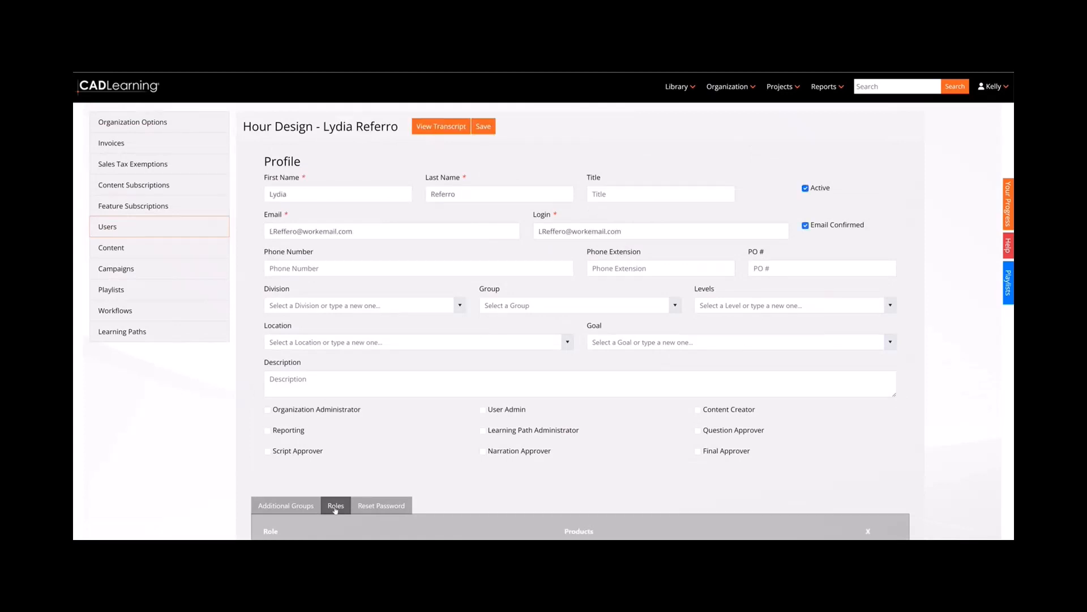
pyautogui.scroll(-3, 335, 510)
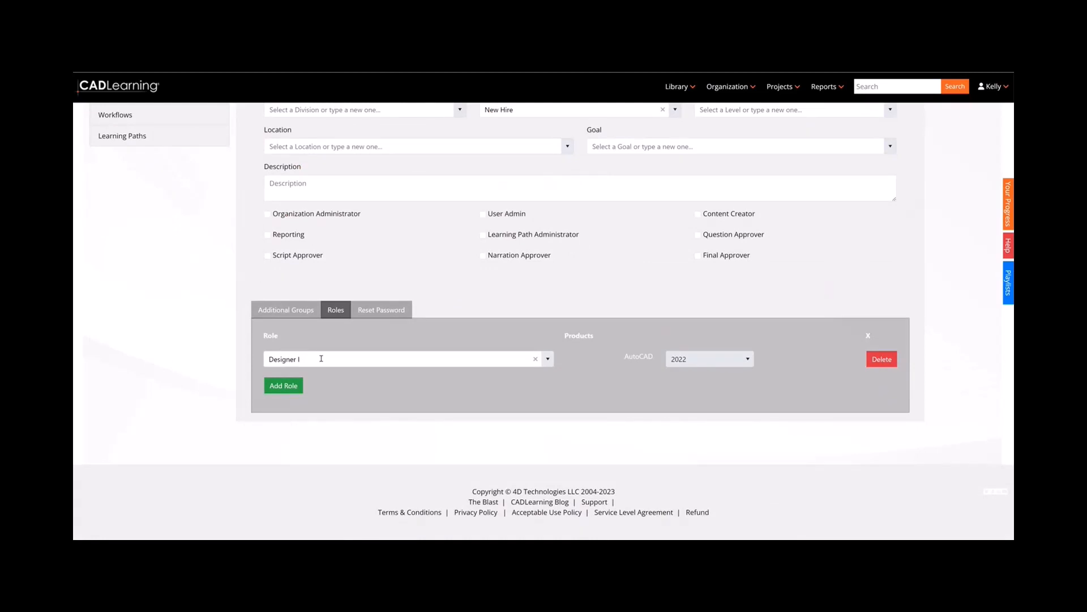
pyautogui.scroll(5, 331, 372)
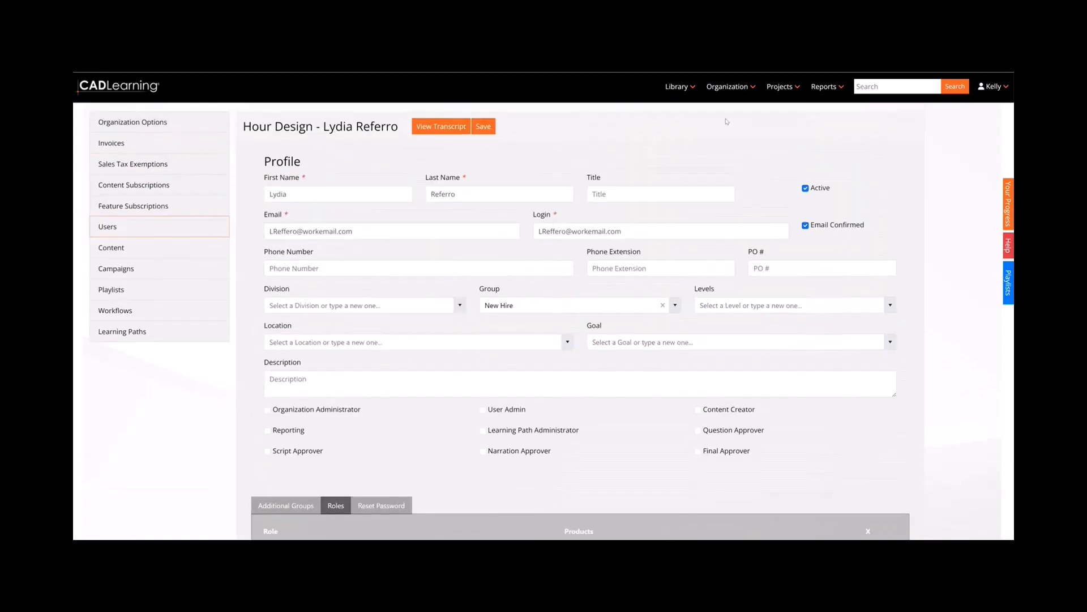
# Step: Open the Hour Designer Onboarding course from the full library listing
pyautogui.click(739, 88)
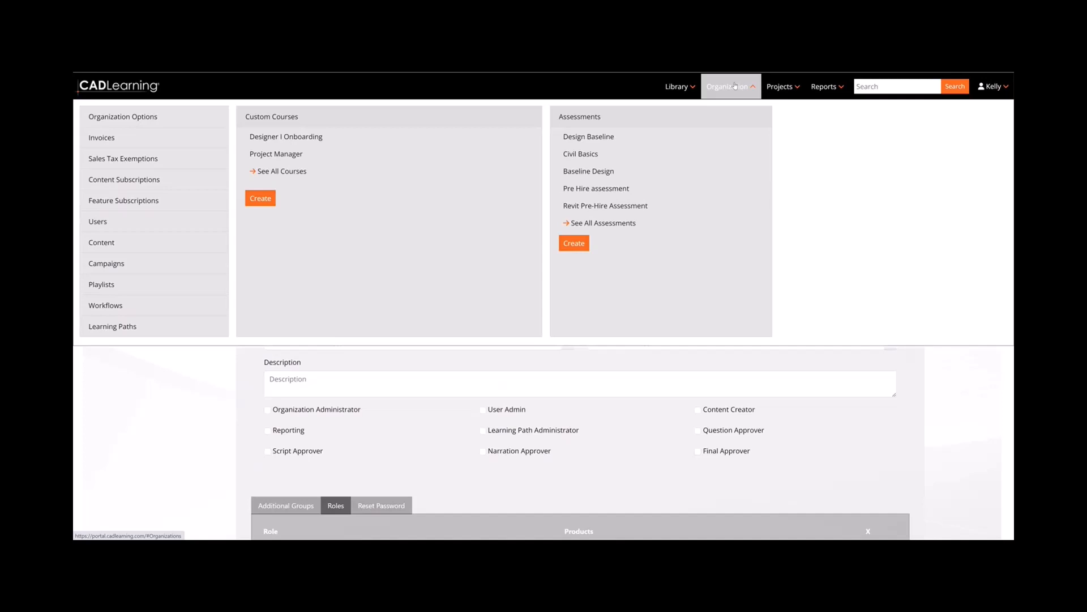
pyautogui.click(677, 88)
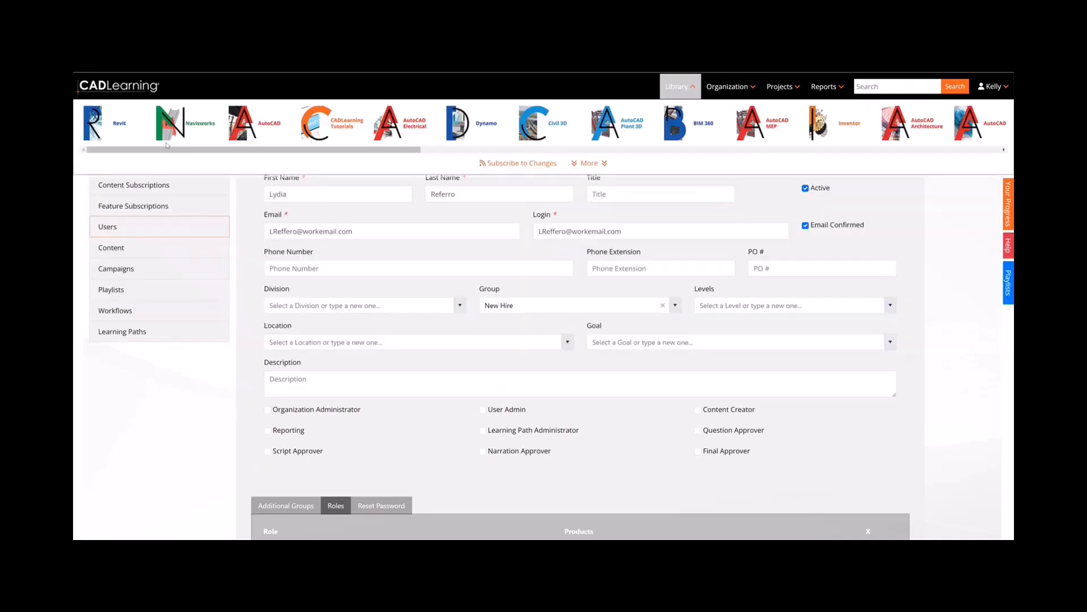
pyautogui.click(590, 163)
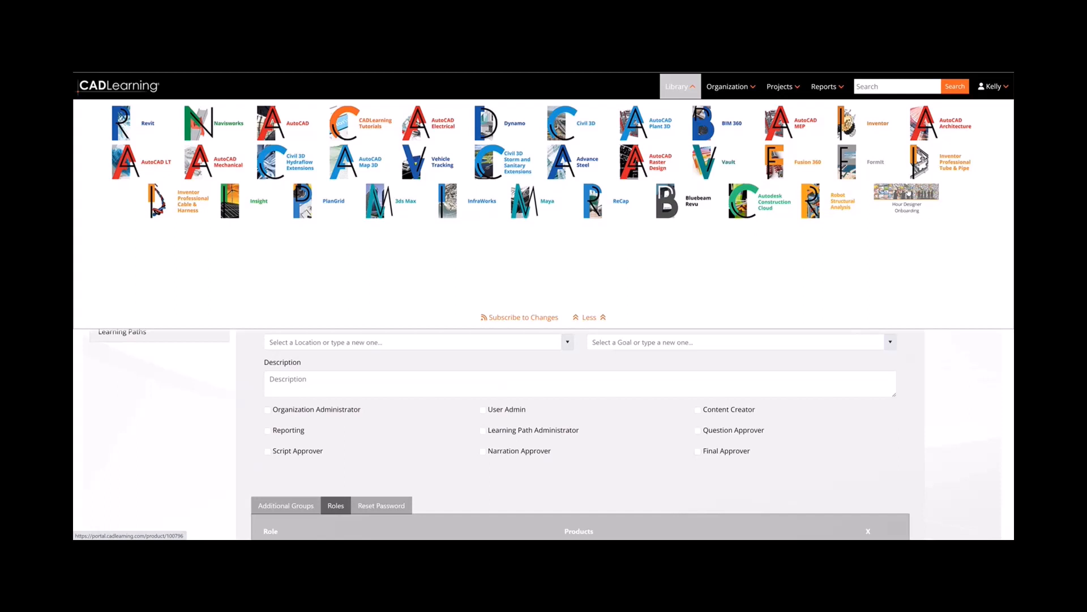
pyautogui.click(908, 191)
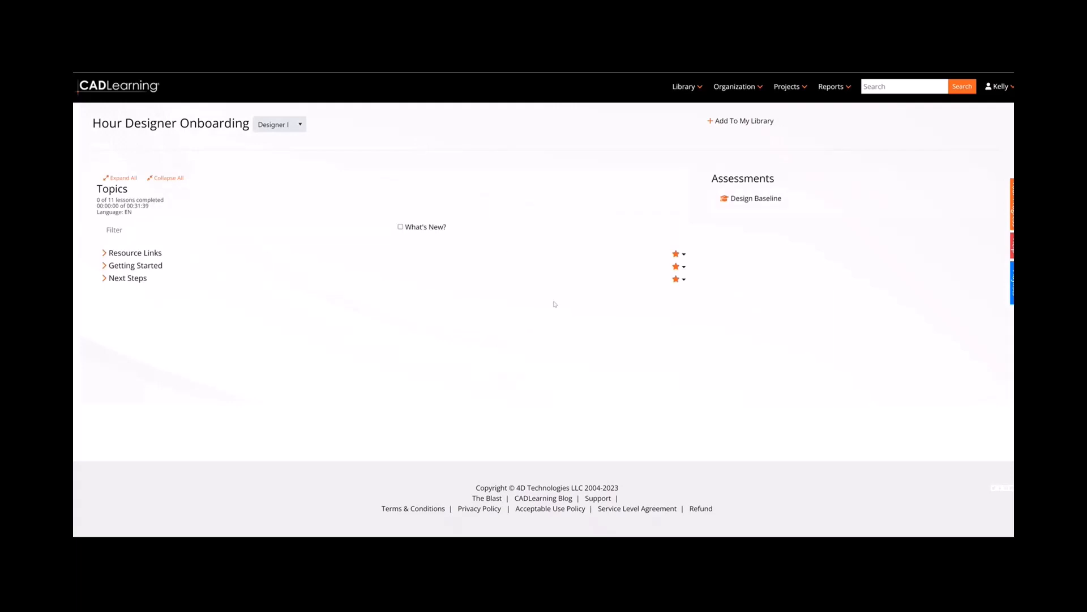
# Step: Expand the Resource Links, Getting Started and Next Steps topics to examine their lessons, and check the Revit Overview link
pyautogui.click(105, 254)
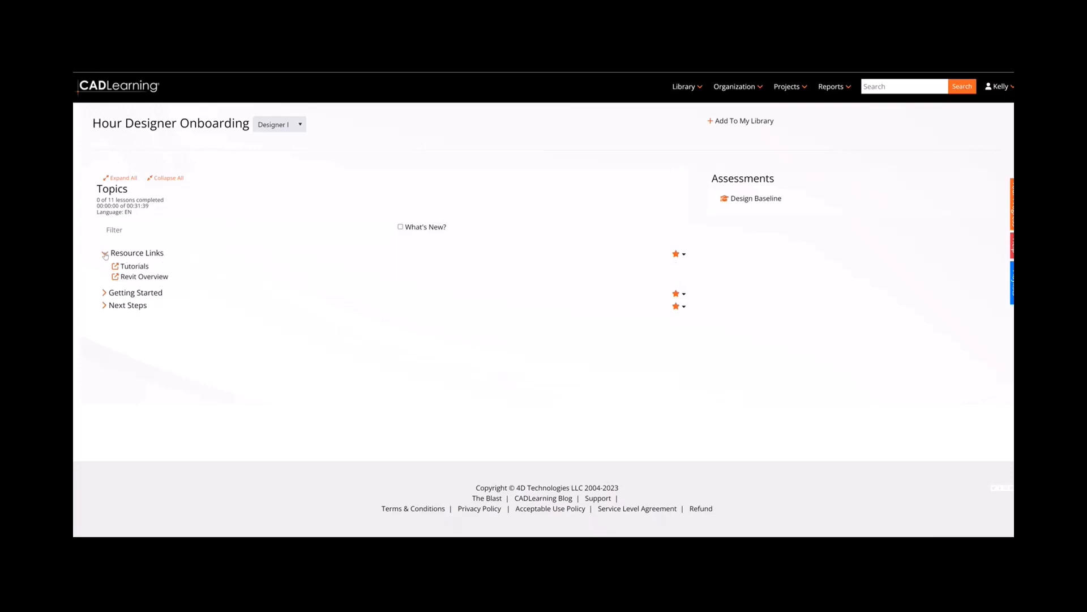
pyautogui.click(104, 293)
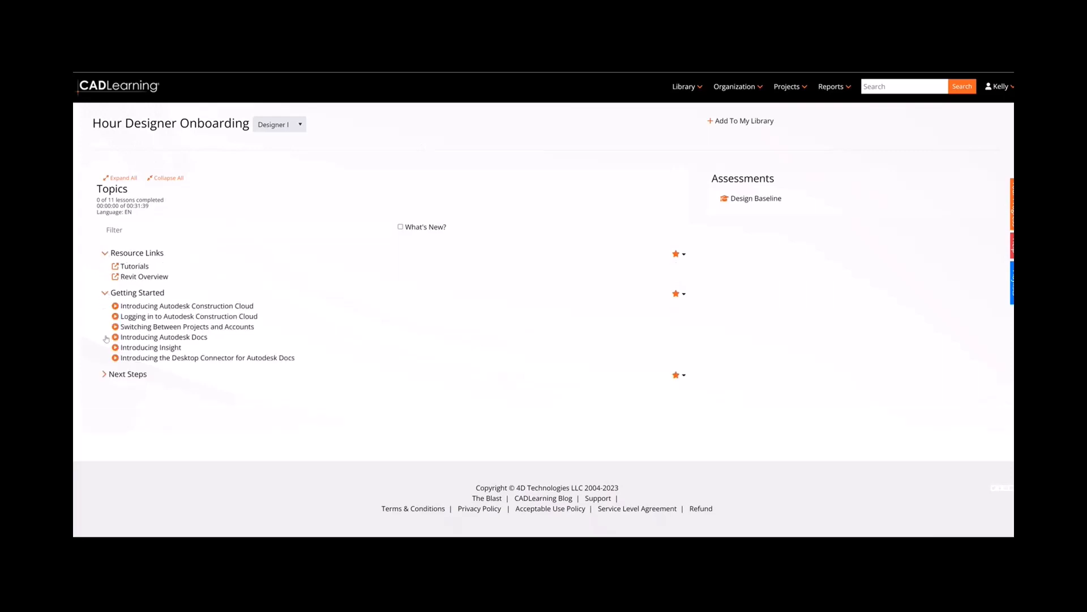
pyautogui.click(104, 374)
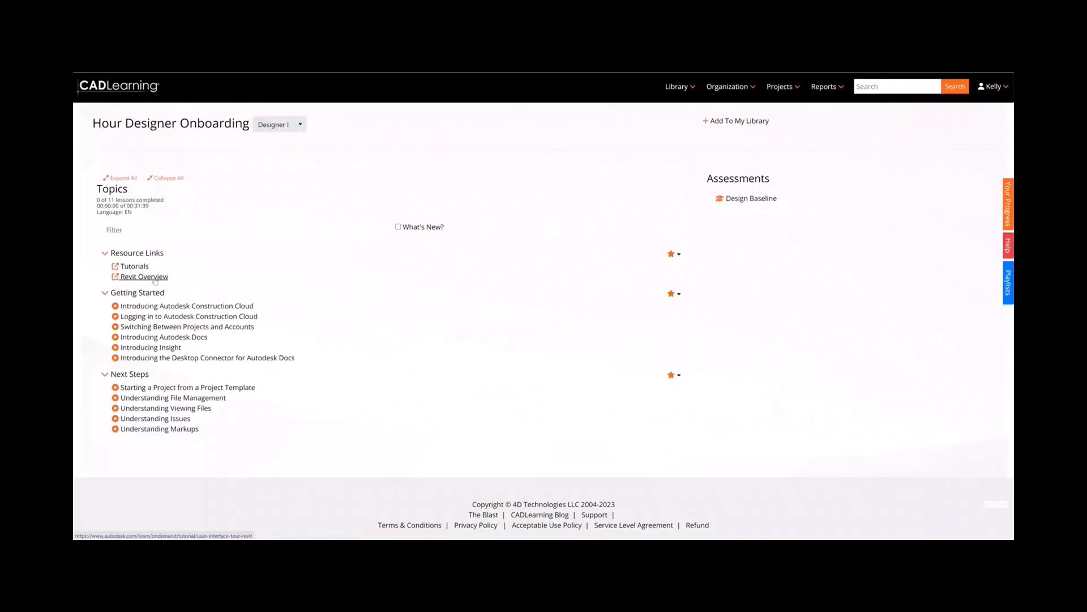
pyautogui.click(155, 278)
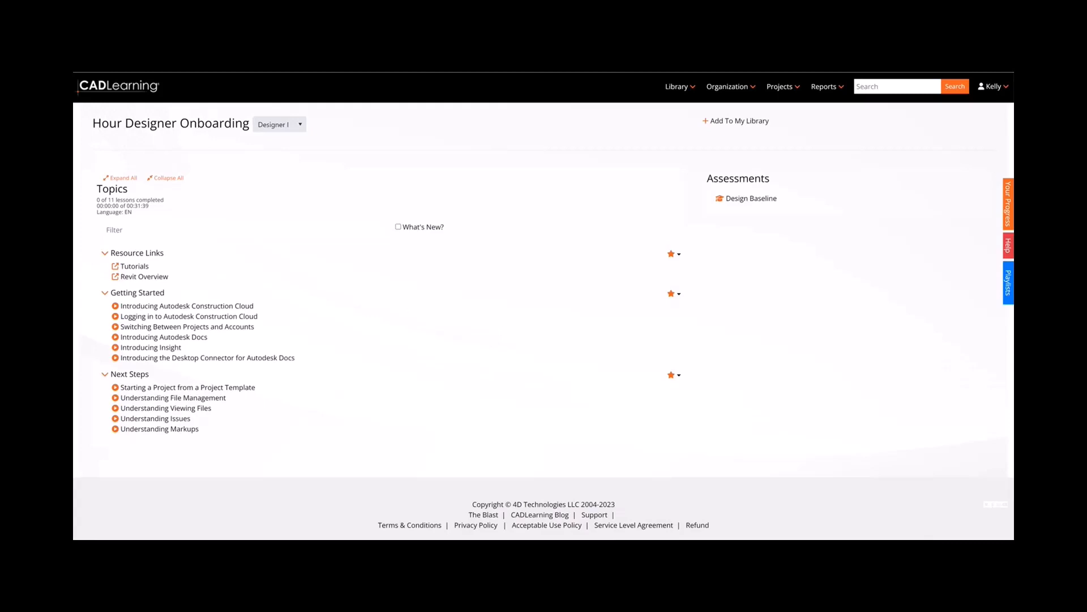
# Step: Load the CADLearning portal login page in a separate browser window and return to the administrator's session
pyautogui.hotkey('ctrl', 't')
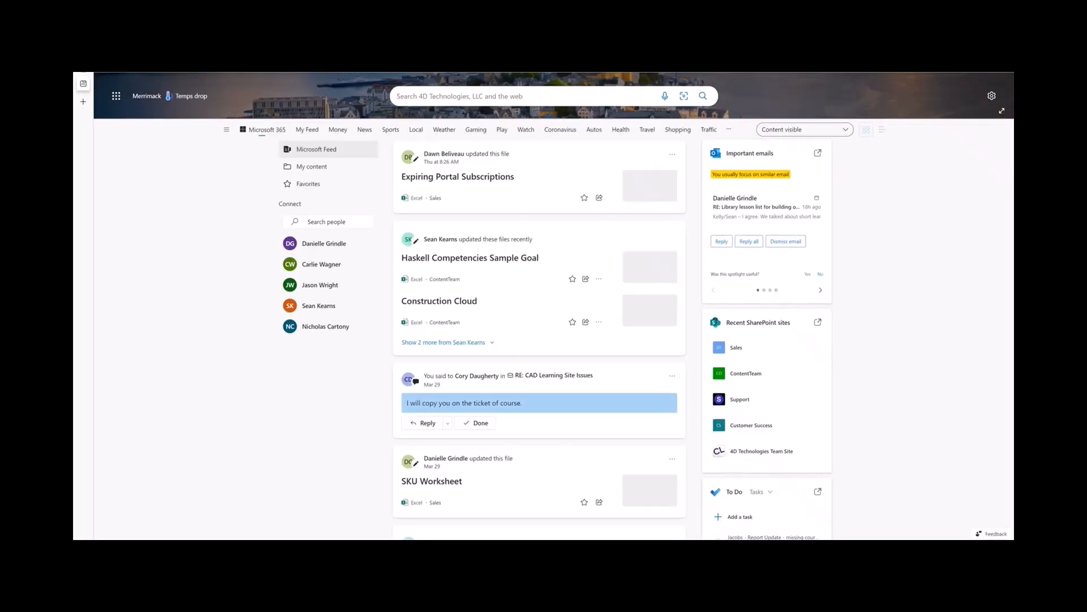
pyautogui.write('port')
pyautogui.press('Return')
pyautogui.hotkey('alt', 'Tab')
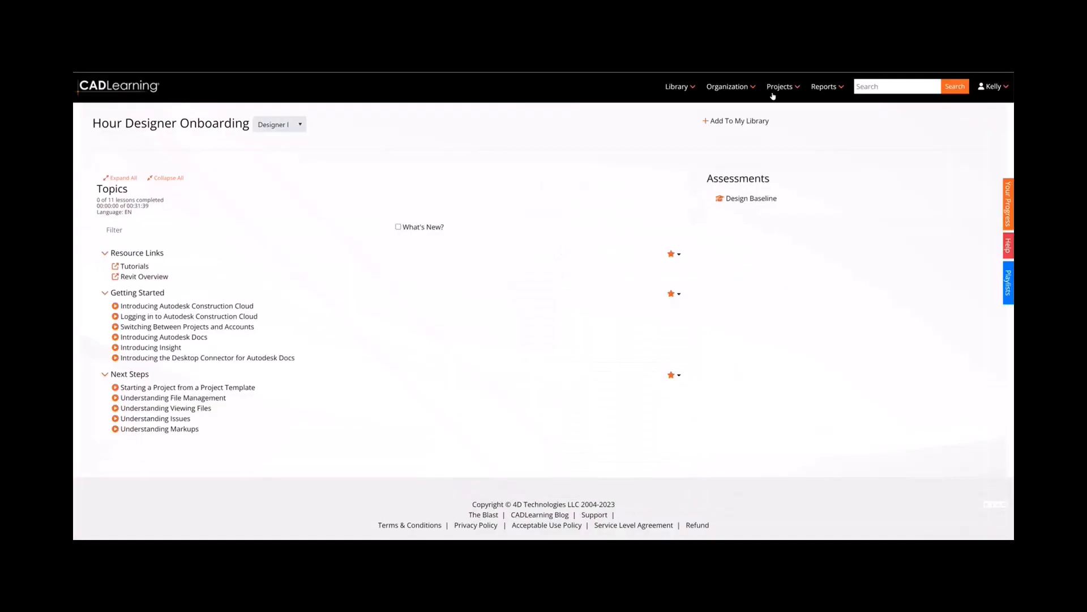
# Step: Open the organization's user list and copy the email address of the user in the New Hire group
pyautogui.click(727, 86)
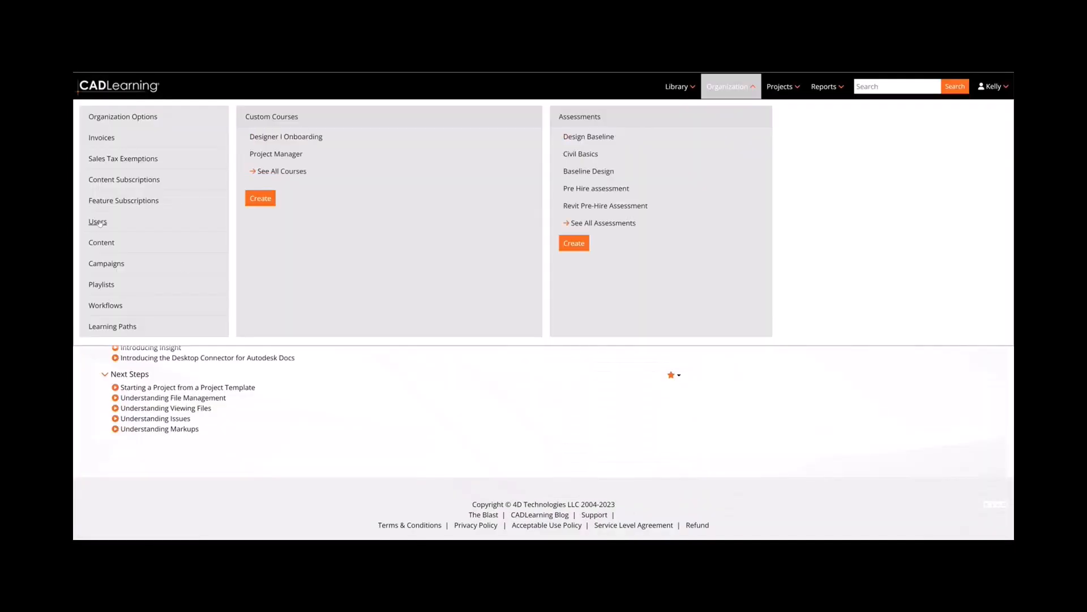
pyautogui.click(100, 223)
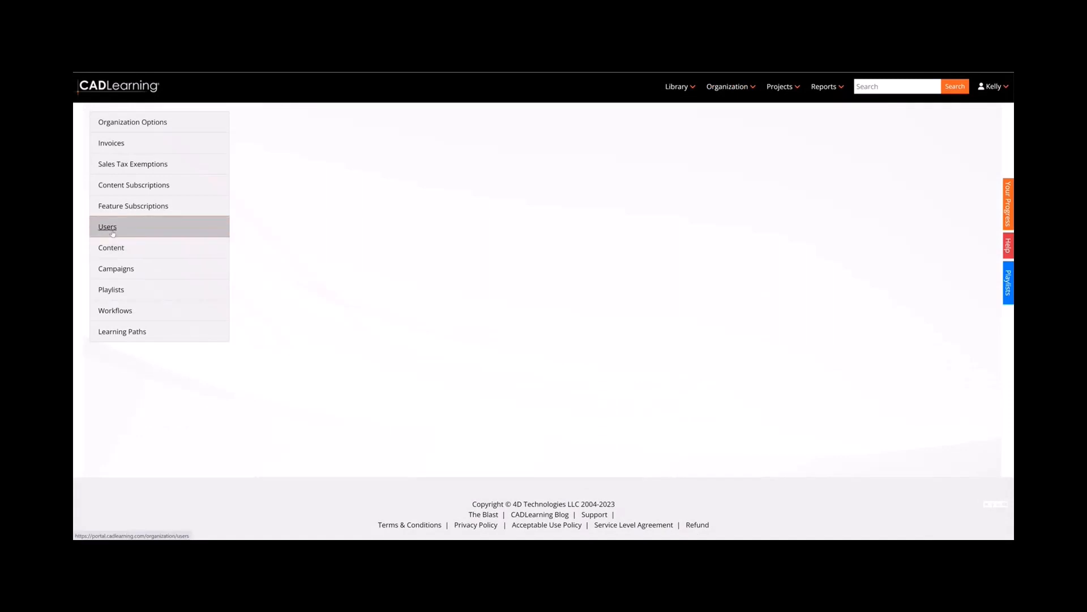
pyautogui.click(108, 227)
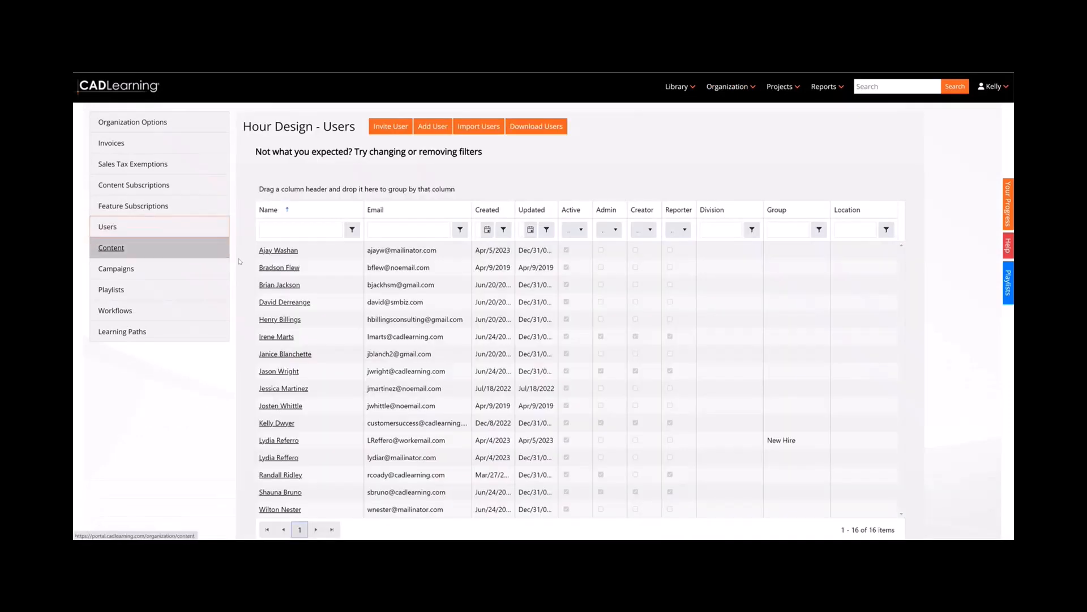
pyautogui.scroll(-3, 438, 276)
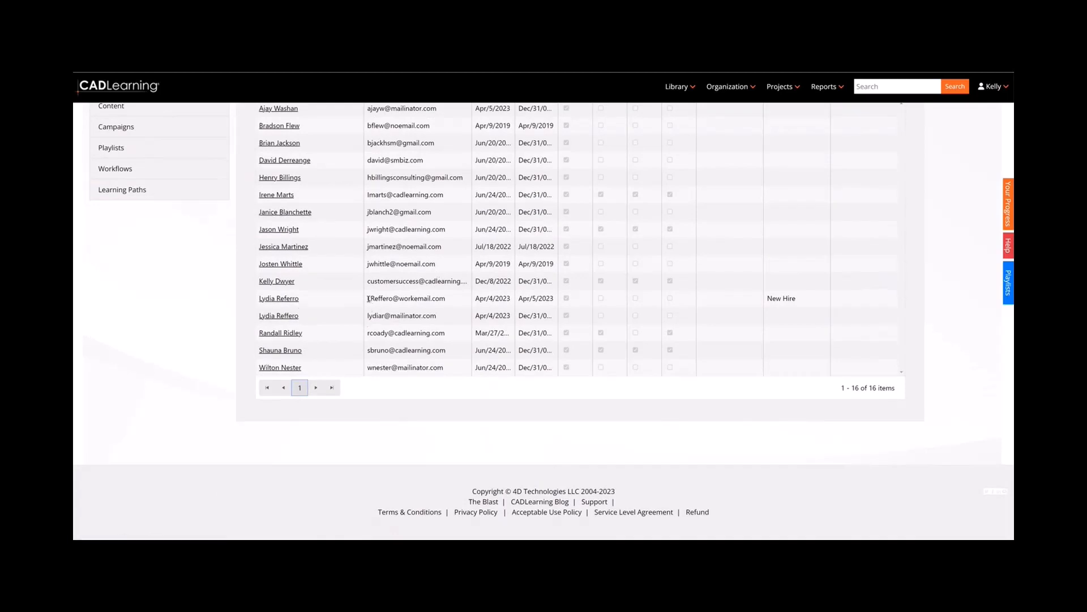
pyautogui.moveTo(367, 299); pyautogui.dragTo(448, 300)
pyautogui.hotkey('ctrl', 'c')
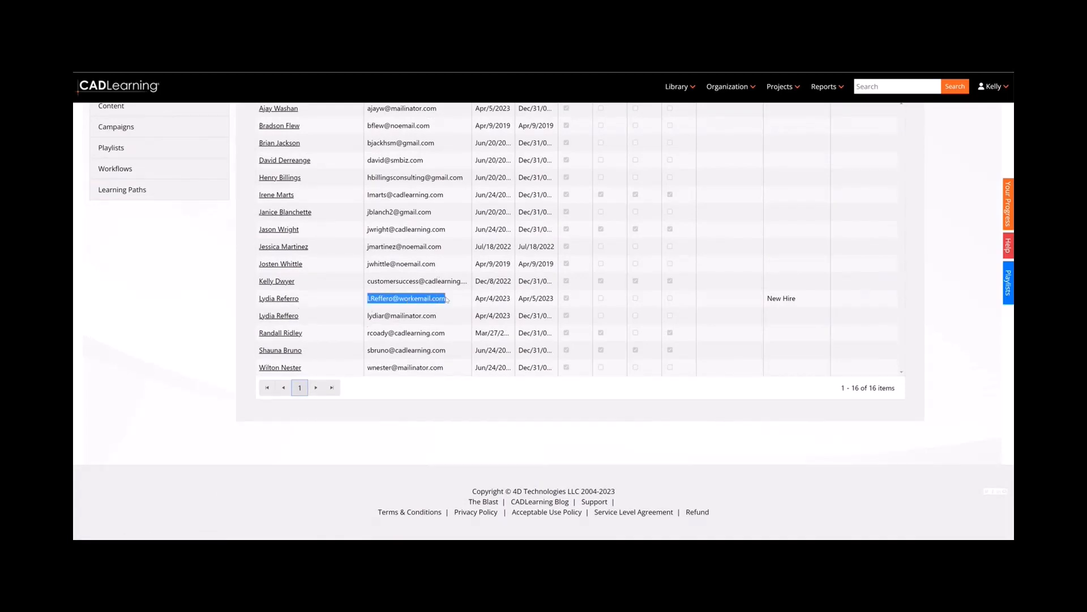
# Step: Switch to the portal login page, log in with the copied email and the account password, and accept the Terms of Service
pyautogui.hotkey('alt', 'Tab')
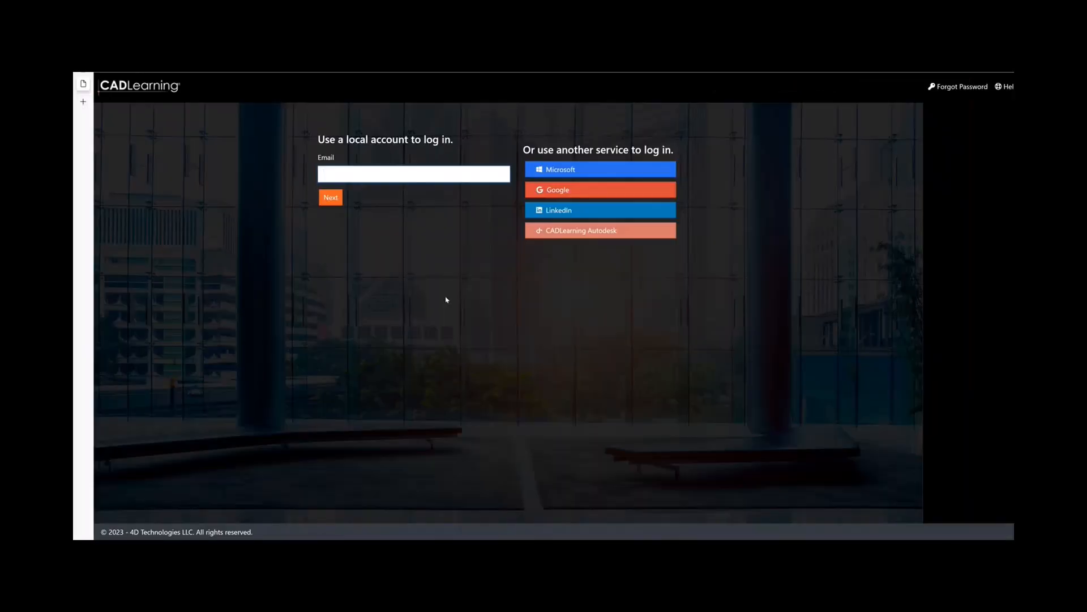
pyautogui.hotkey('ctrl', 'v')
pyautogui.click(331, 199)
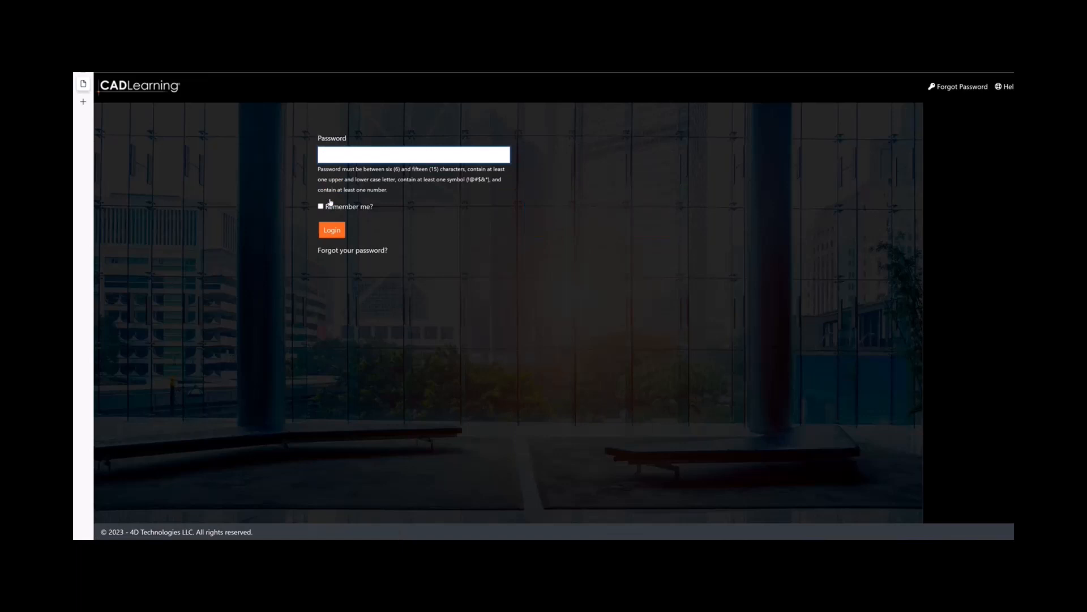
pyautogui.write('••••••••••')
pyautogui.press('Return')
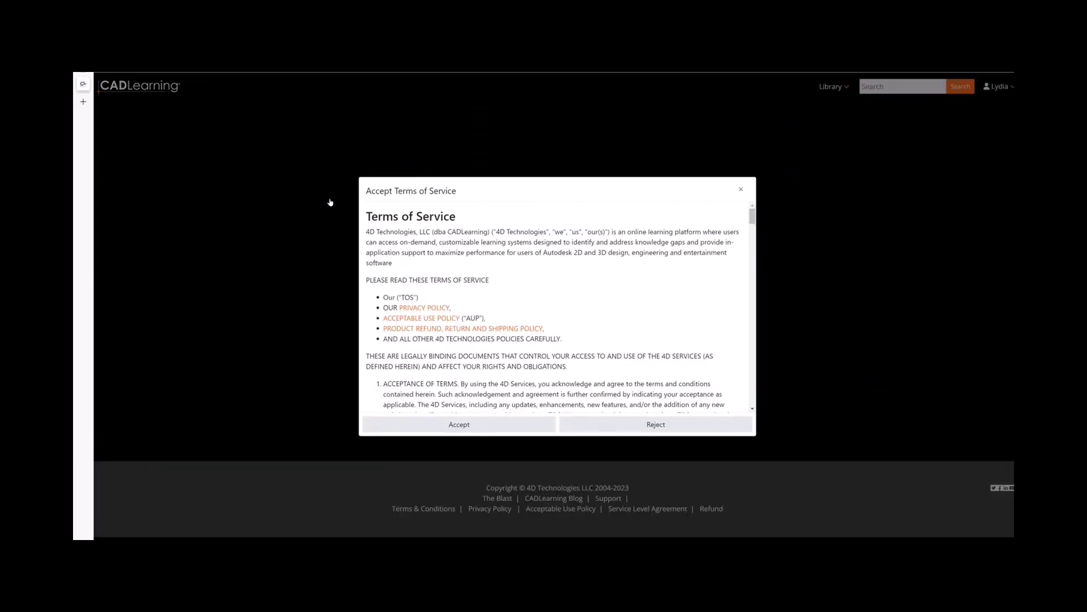
pyautogui.click(394, 429)
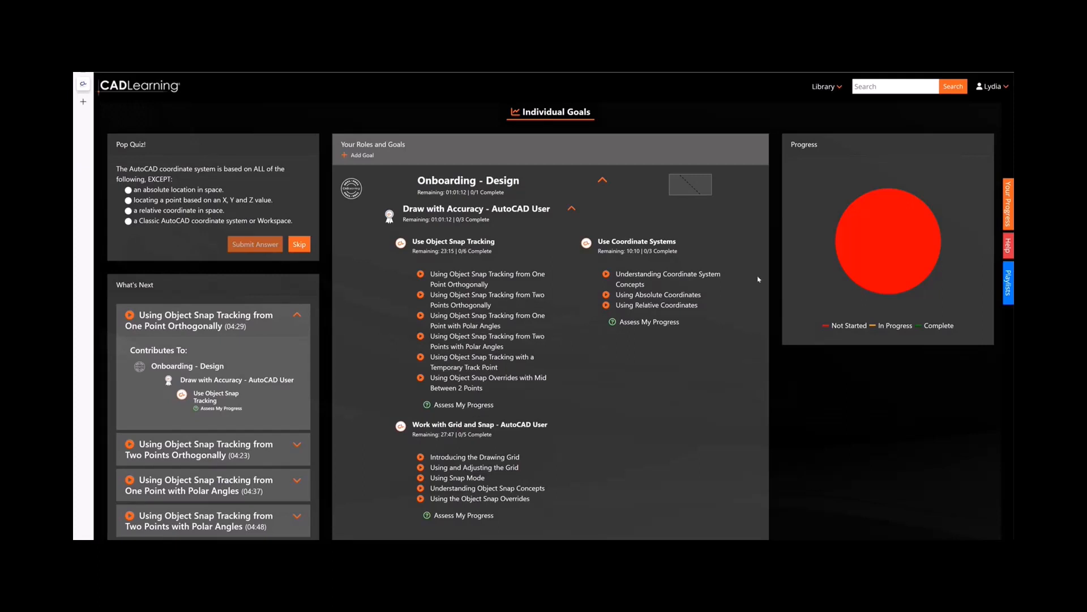
# Step: Show all content in the new hire's library and open the Hour Designer Onboarding course
pyautogui.click(829, 87)
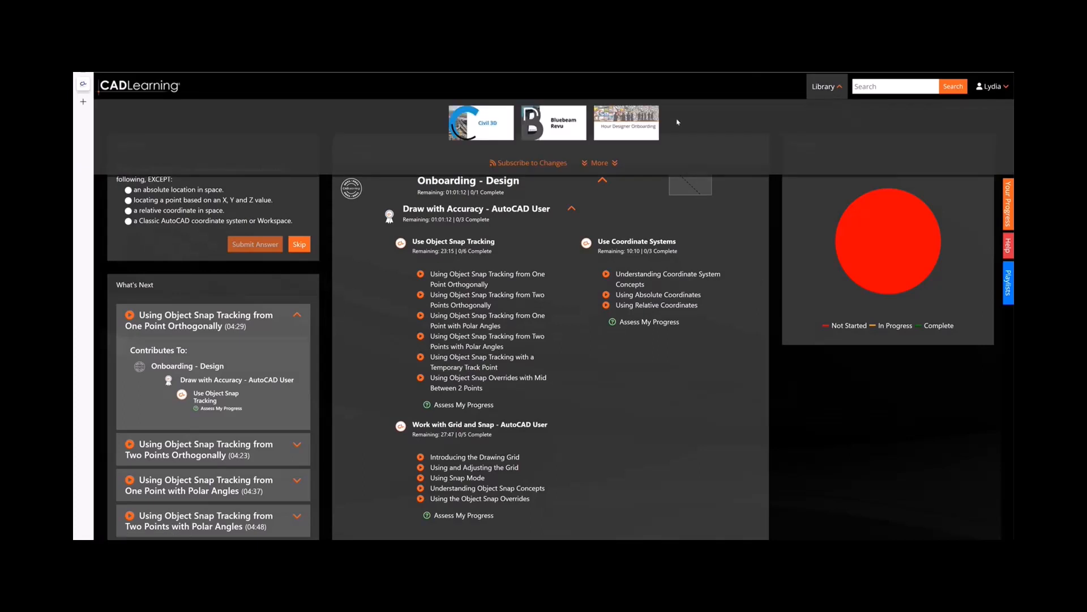
pyautogui.click(599, 165)
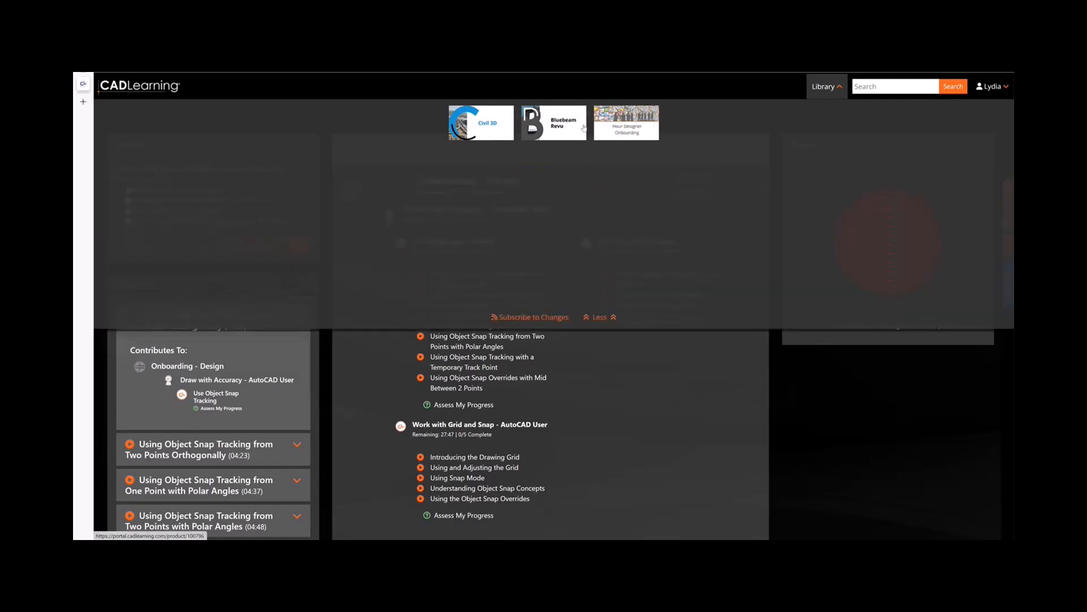
pyautogui.click(615, 119)
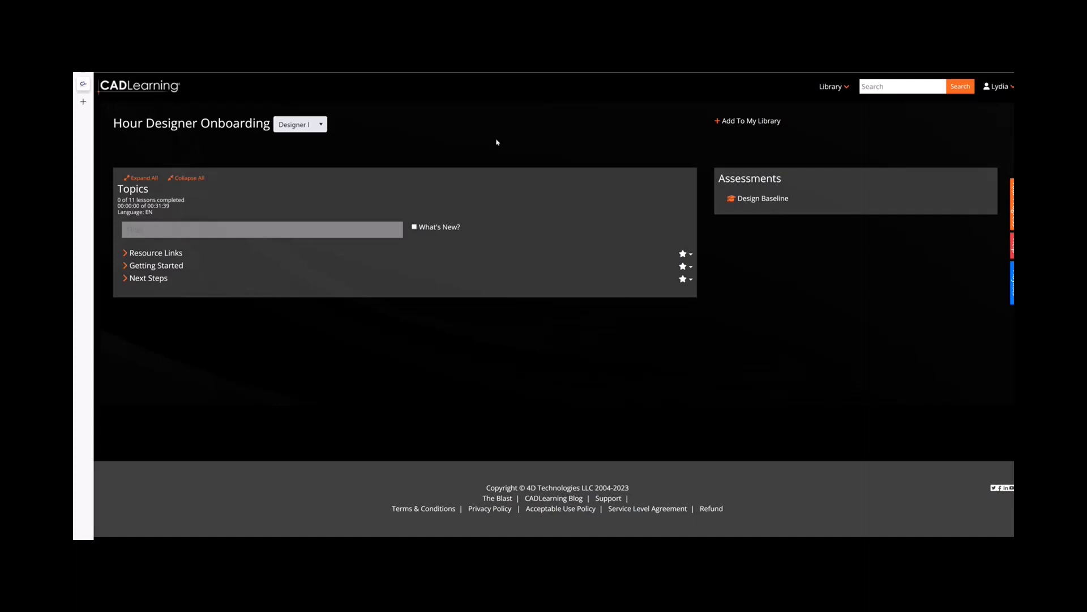
# Step: Expand and collapse Resource Links, Getting Started and Next Steps to examine the onboarding lessons in the new hire's account
pyautogui.click(128, 254)
pyautogui.click(128, 254)
pyautogui.click(124, 271)
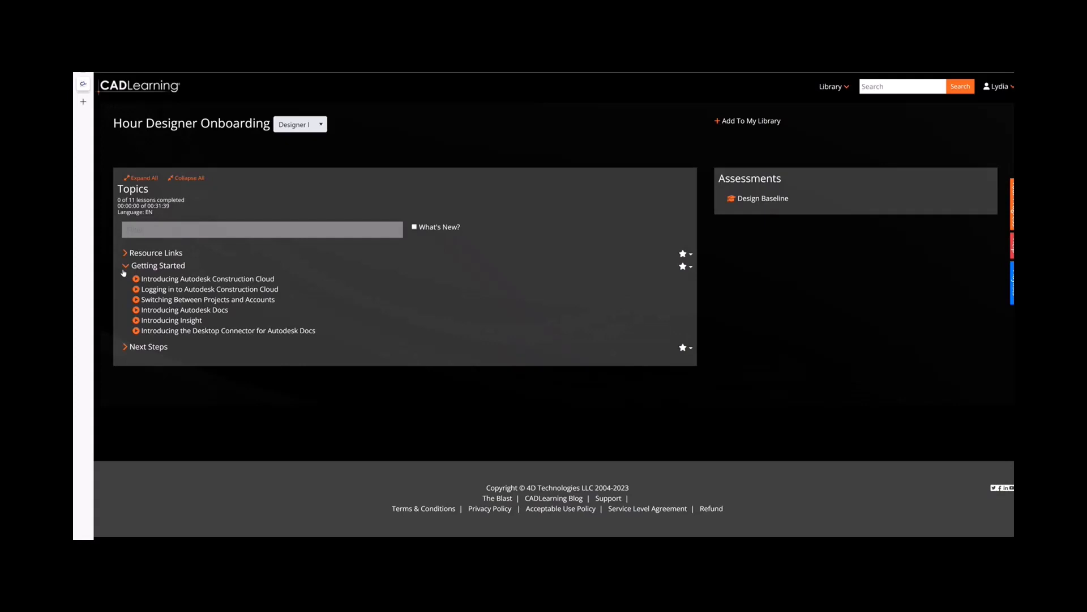
pyautogui.click(125, 350)
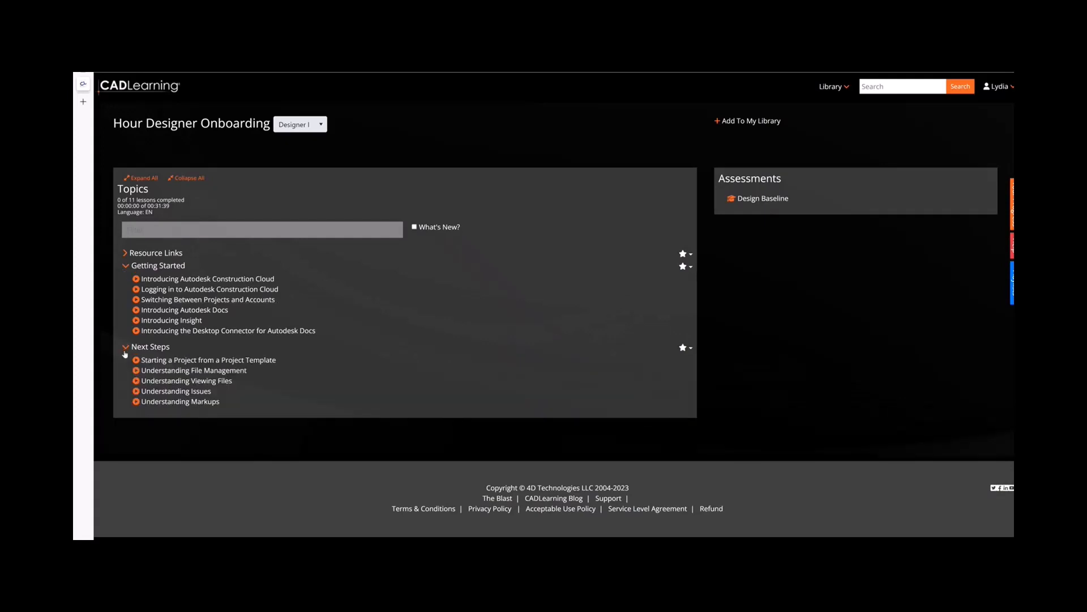
pyautogui.click(125, 350)
pyautogui.click(127, 267)
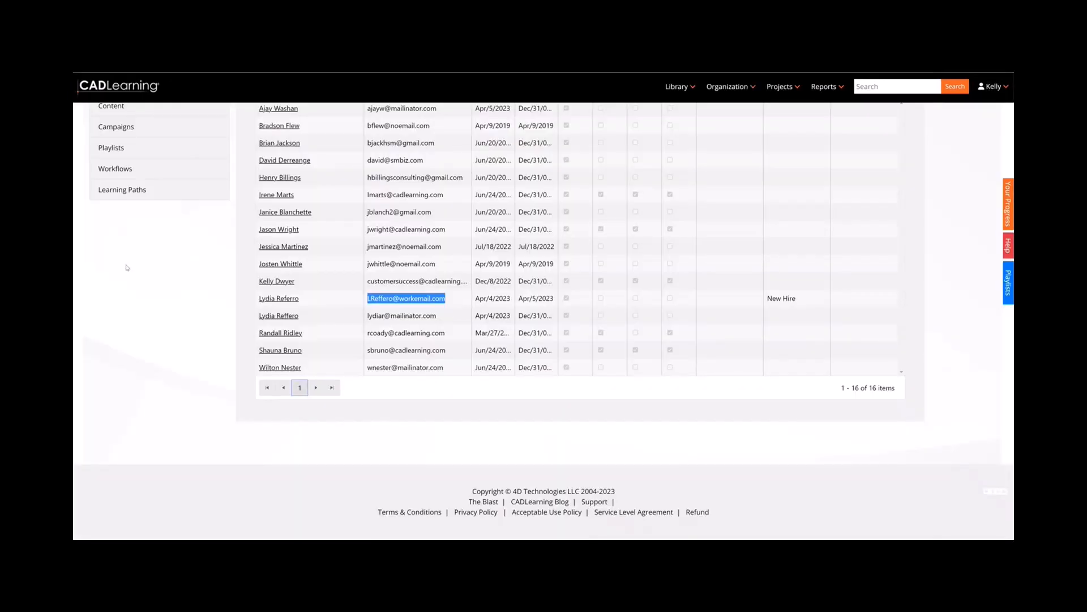
# Step: In the administrator's session, clear the New Hire group from the user's profile and save the user
pyautogui.click(297, 297)
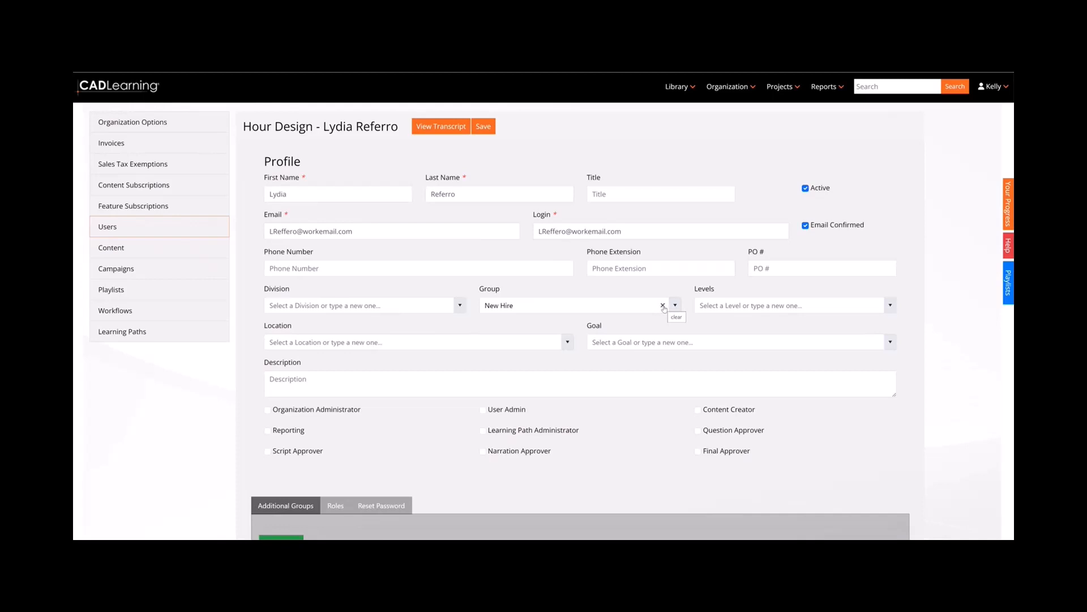
pyautogui.click(663, 306)
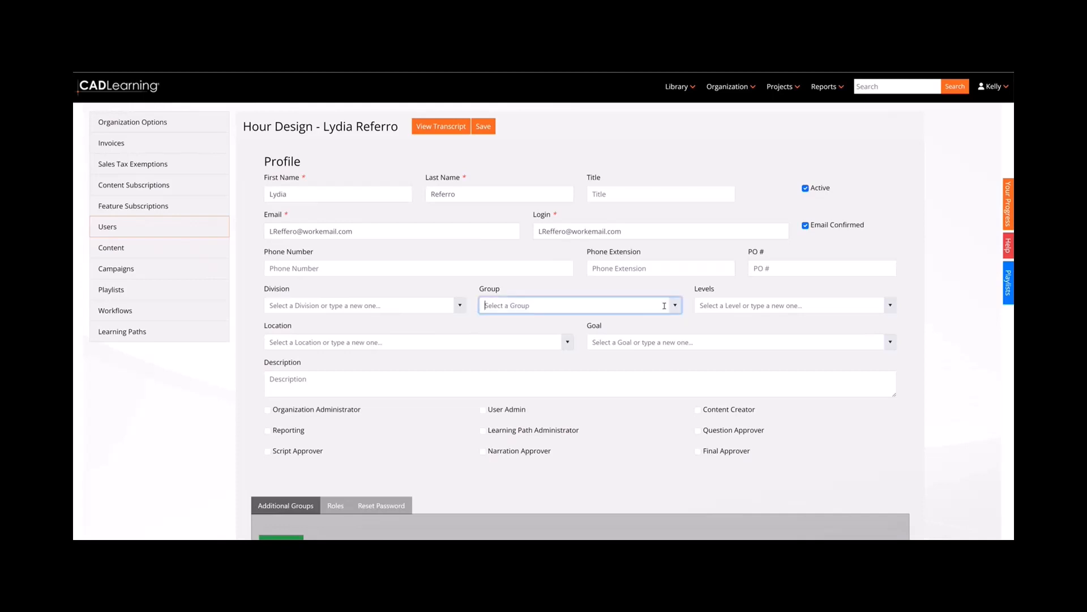
pyautogui.click(485, 127)
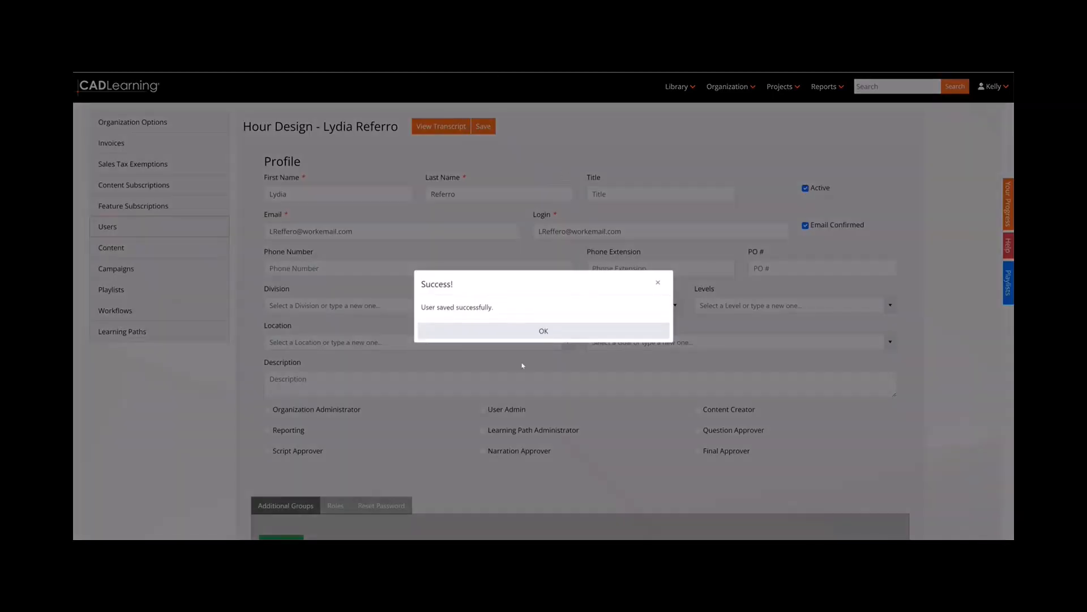
pyautogui.click(498, 332)
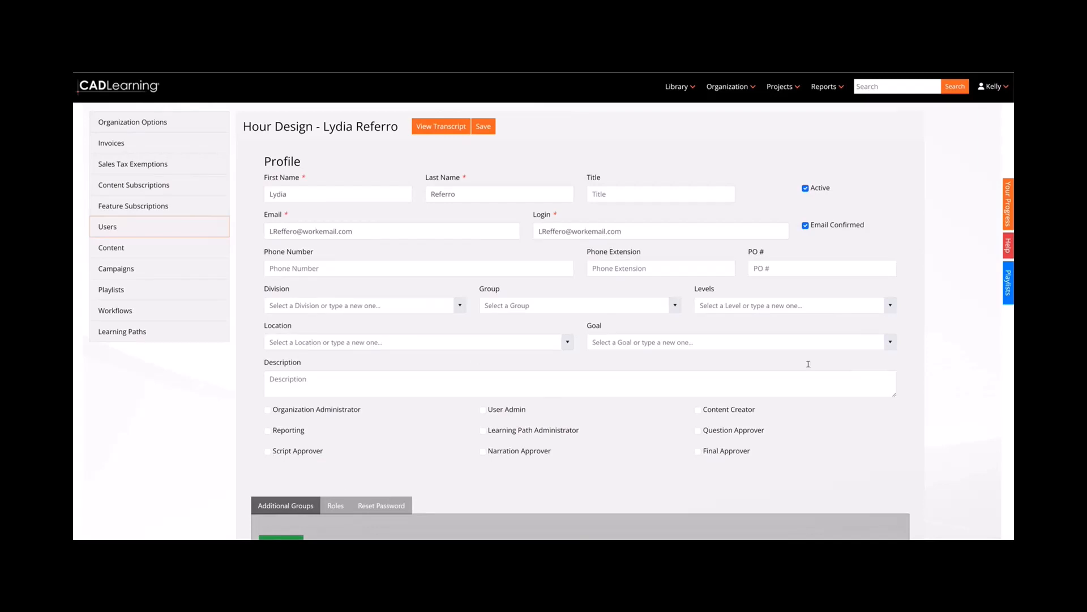
# Step: Examine the organization dashboard, and open the Employees Assigned to Roles report to review its role chart and employee table
pyautogui.click(148, 92)
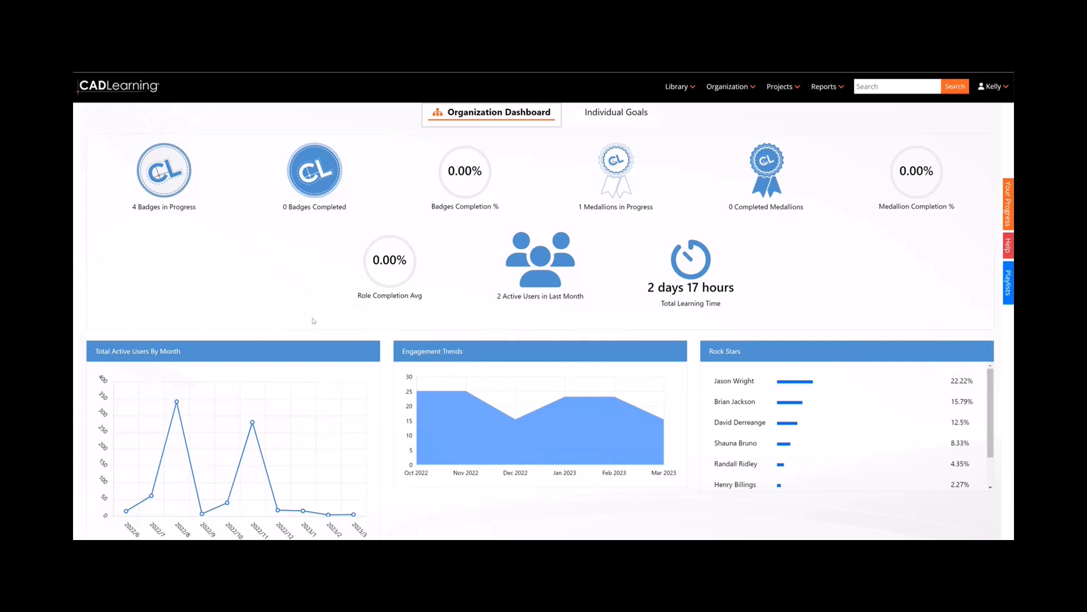
pyautogui.click(835, 87)
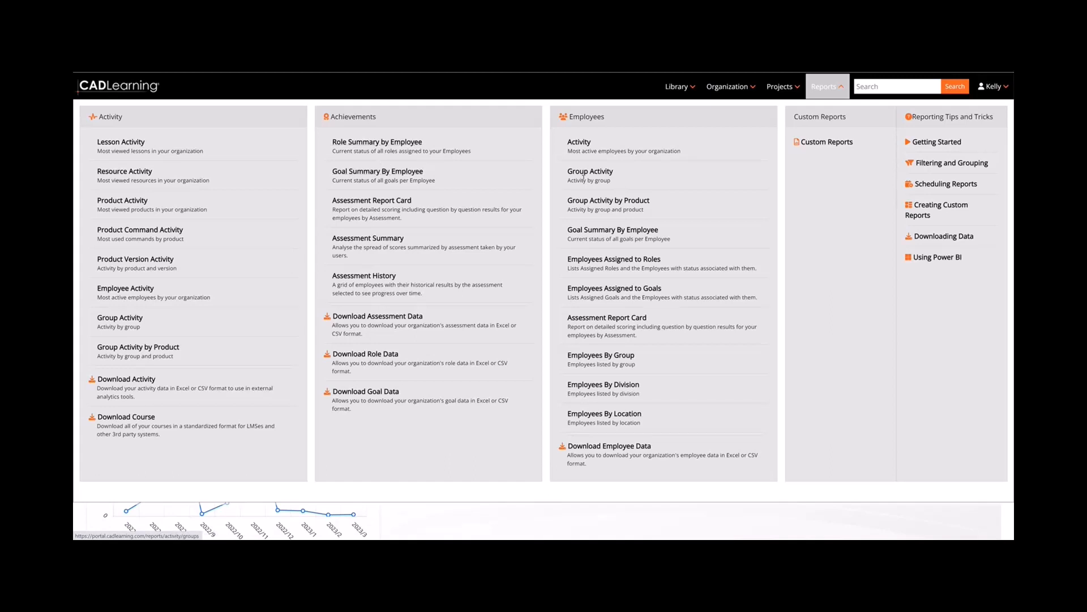
pyautogui.click(581, 262)
pyautogui.scroll(-4, 552, 355)
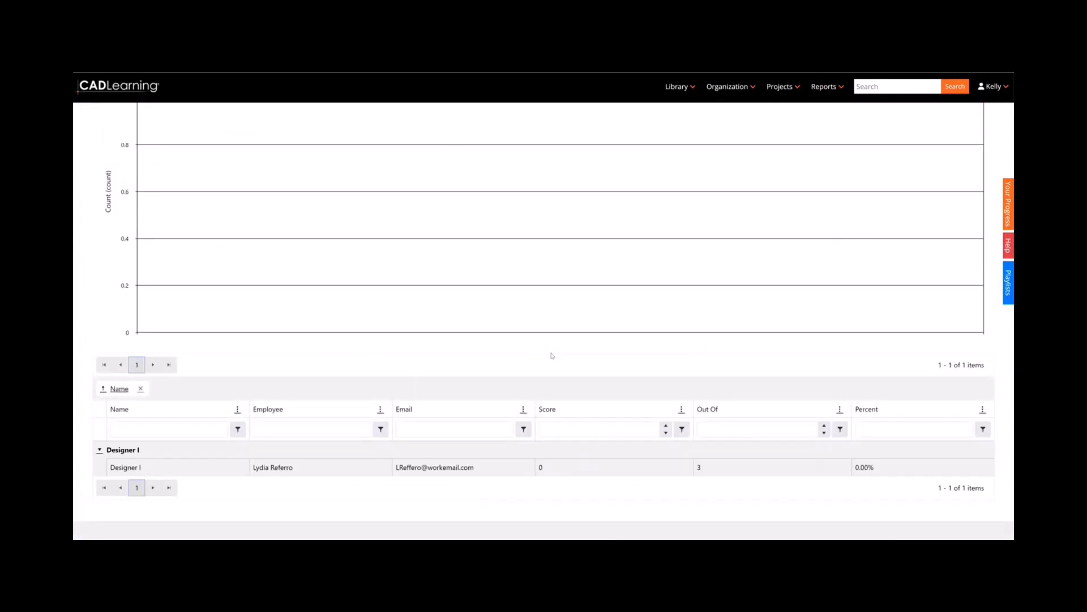
pyautogui.scroll(-2, 553, 355)
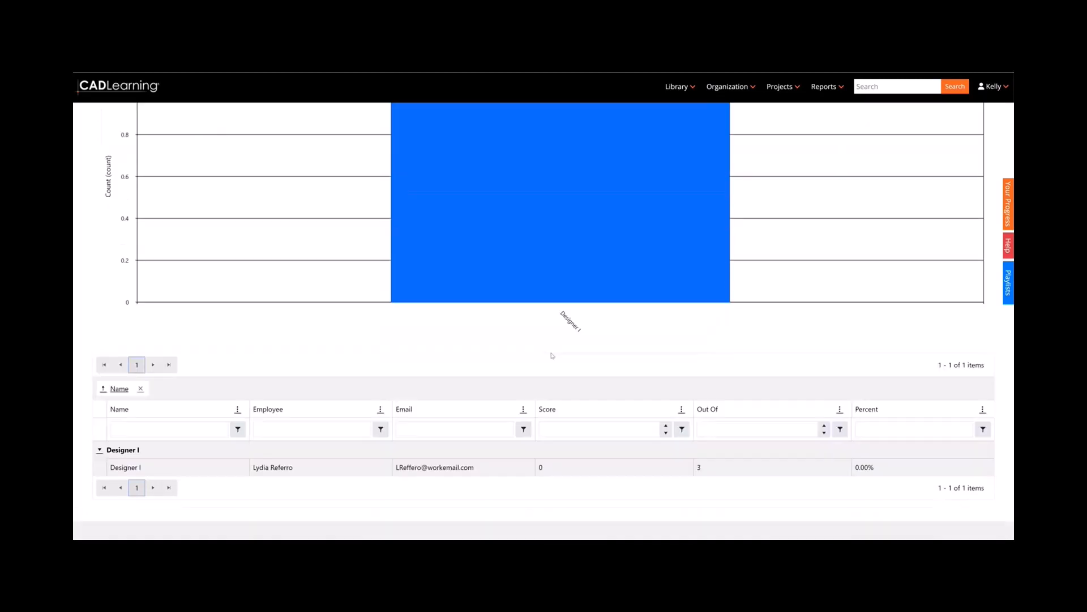
pyautogui.doubleClick(541, 467)
pyautogui.scroll(4, 592, 489)
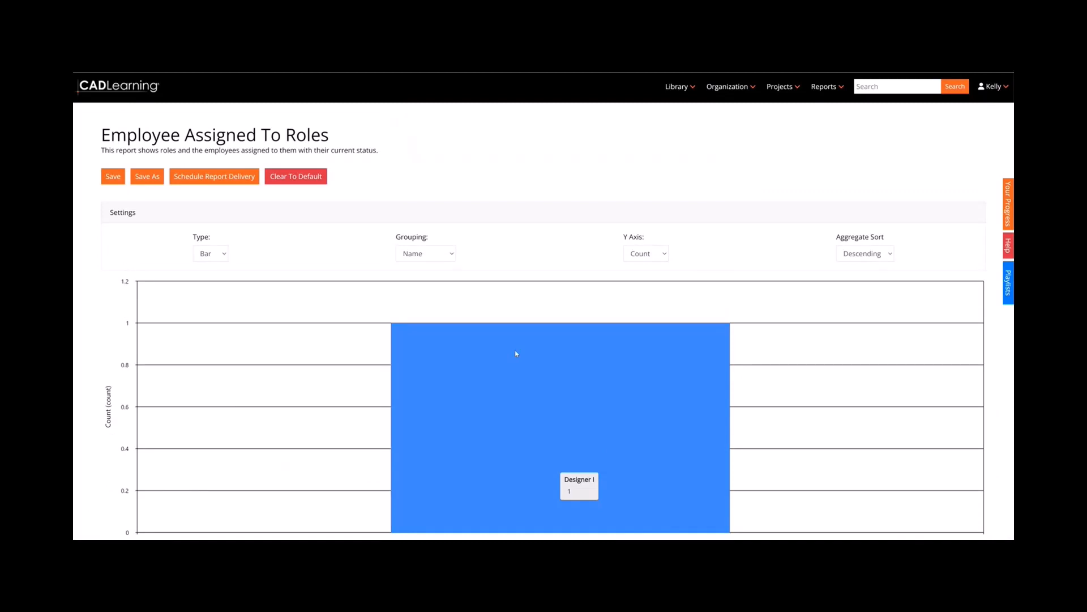
# Step: Open the Schedule Report Delivery settings for the role assignment report and return to the organization dashboard
pyautogui.click(244, 177)
pyautogui.click(523, 164)
pyautogui.click(127, 86)
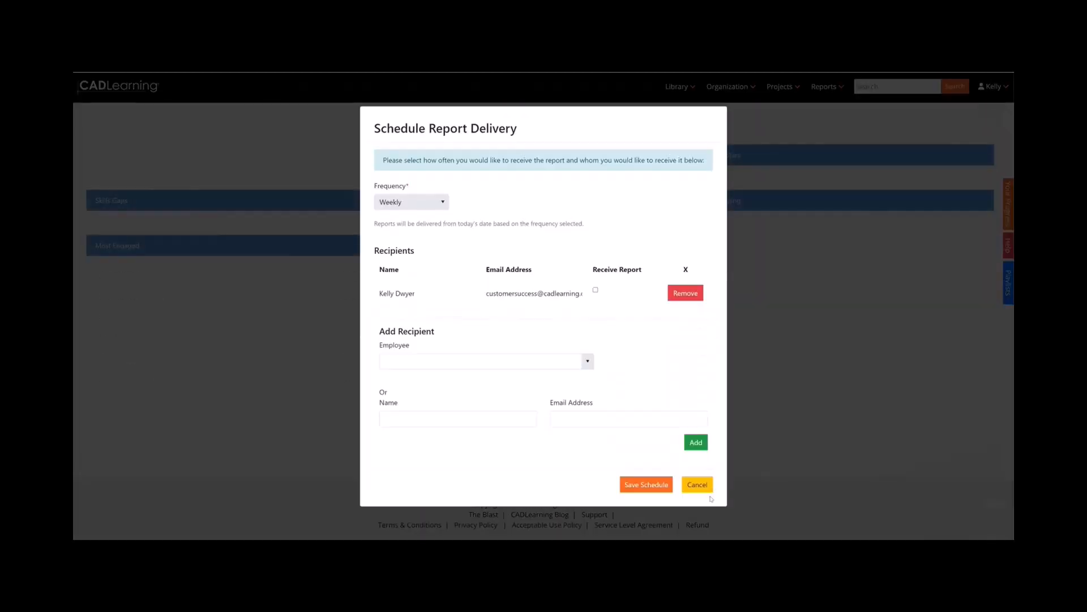
# Step: Close the report delivery schedule and open the structure of the Designer I Onboarding custom course
pyautogui.click(698, 485)
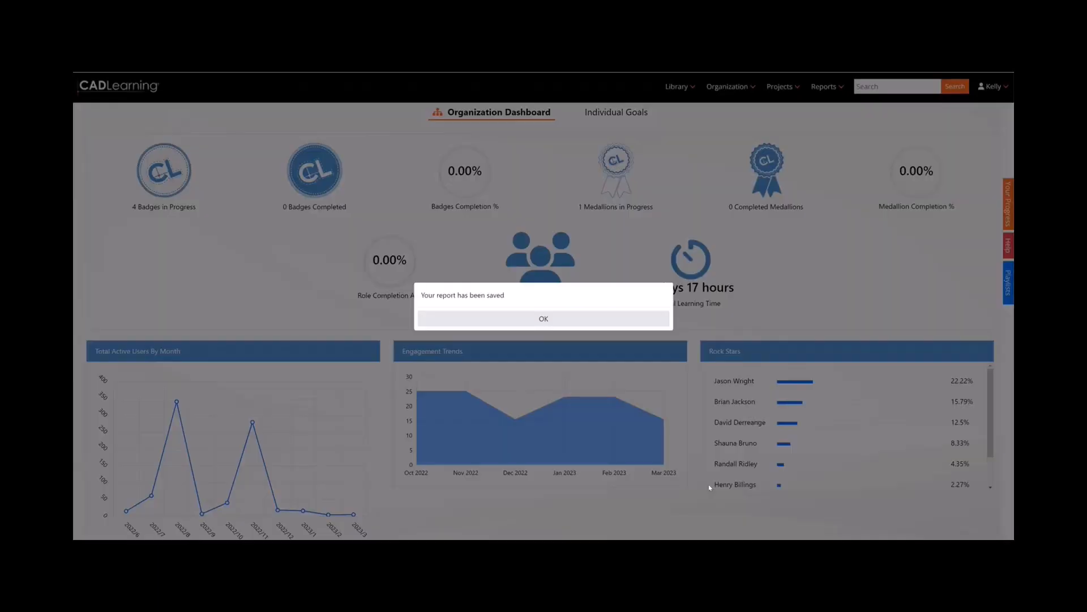
pyautogui.click(480, 321)
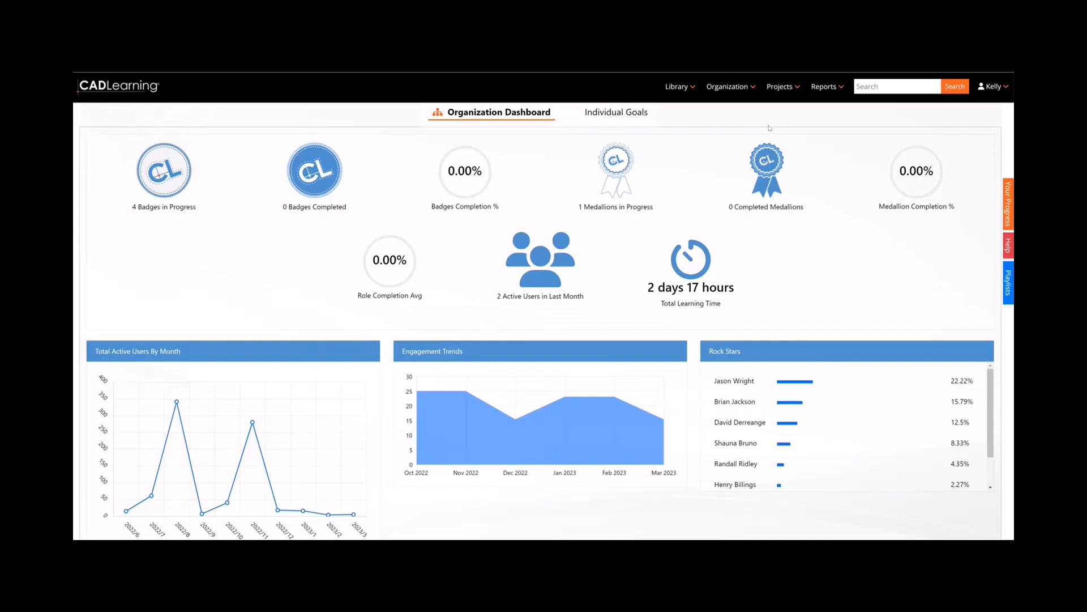
pyautogui.click(745, 88)
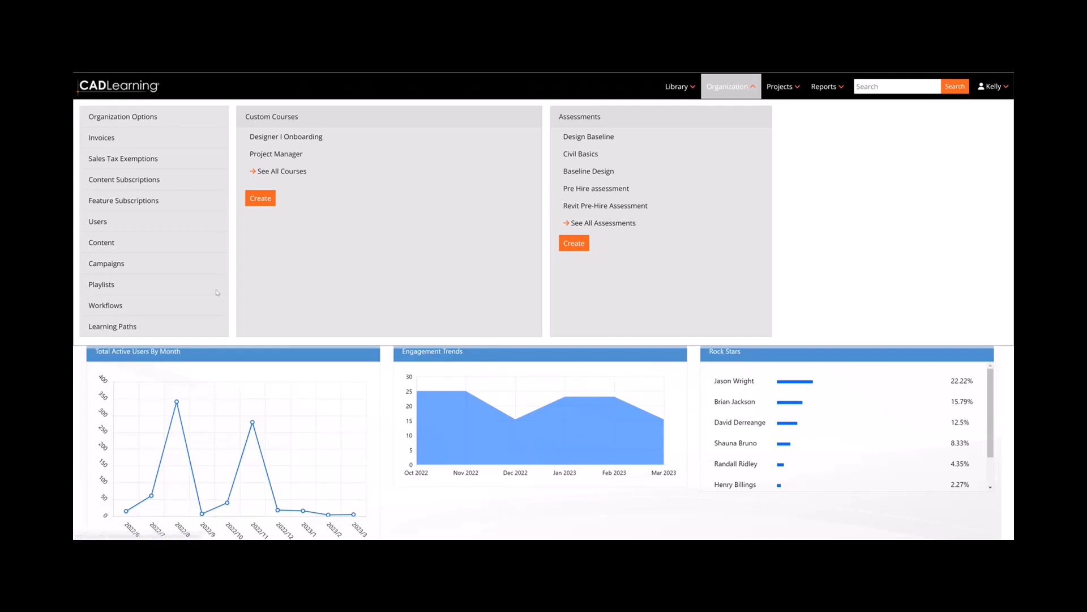
pyautogui.click(294, 137)
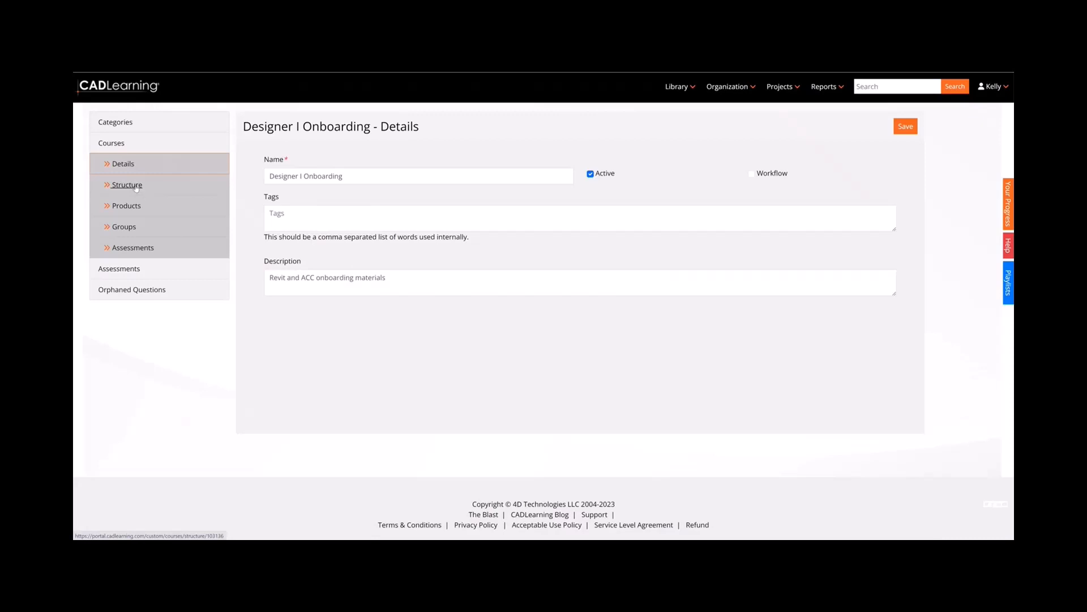
pyautogui.click(127, 186)
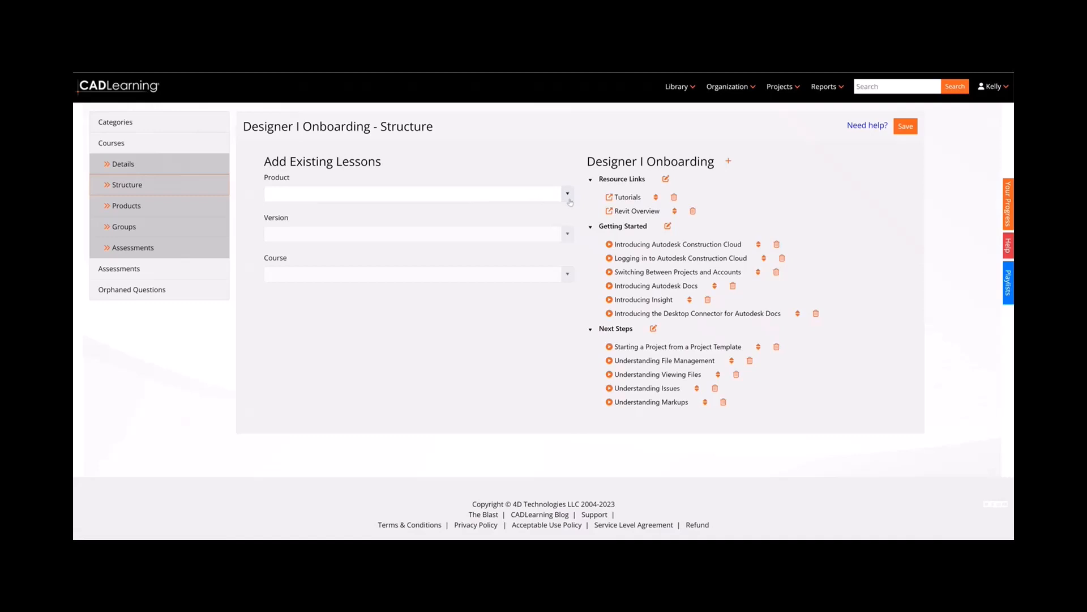
# Step: Load the existing lessons of the AutoCAD product, version 2022, AutoCAD course as source content for the onboarding course
pyautogui.click(541, 195)
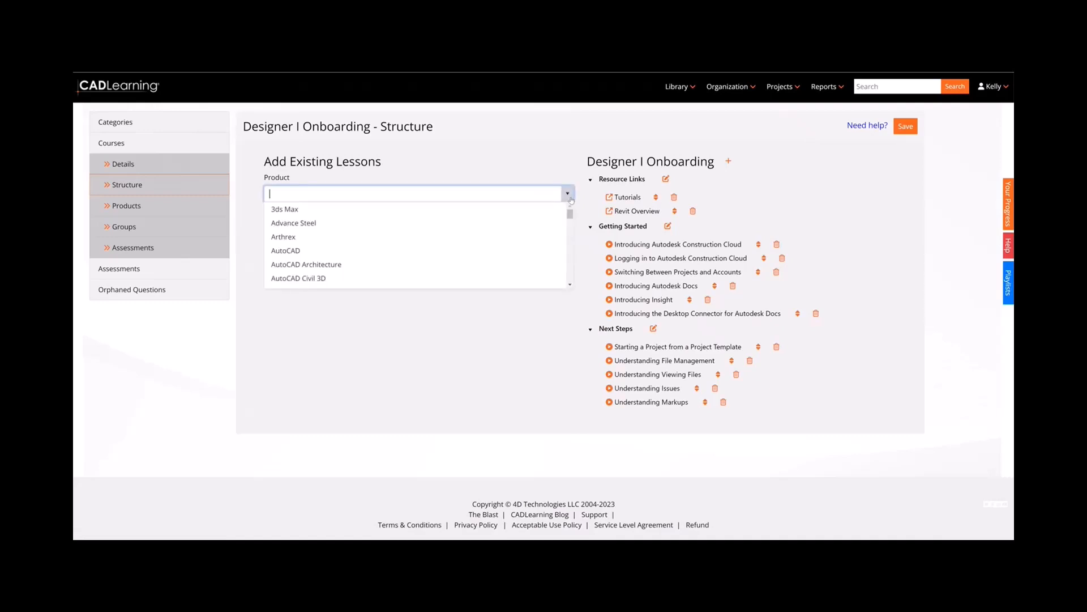
pyautogui.click(535, 251)
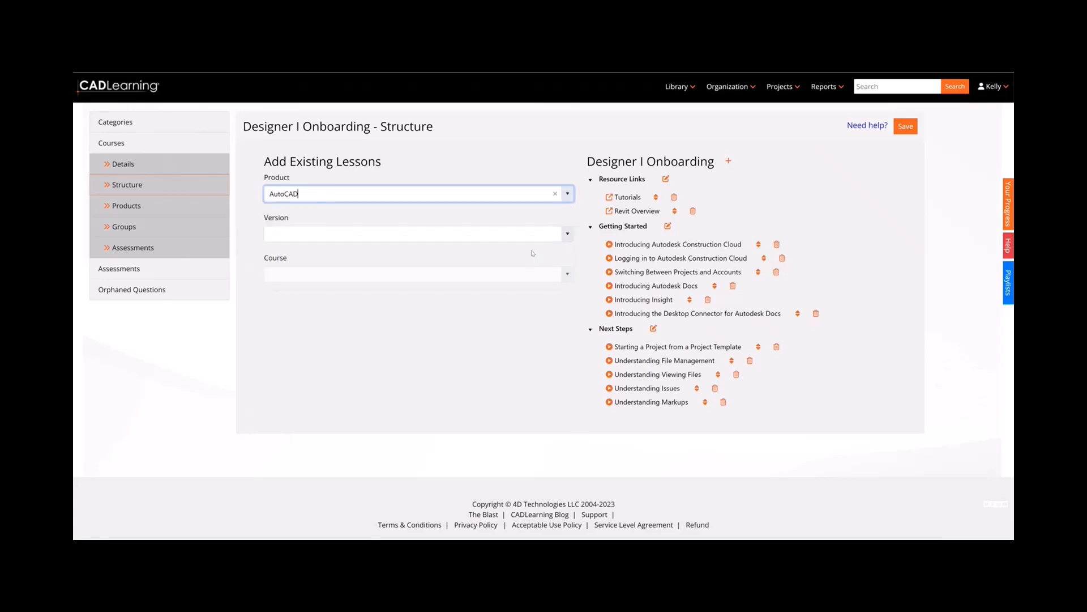
pyautogui.click(568, 235)
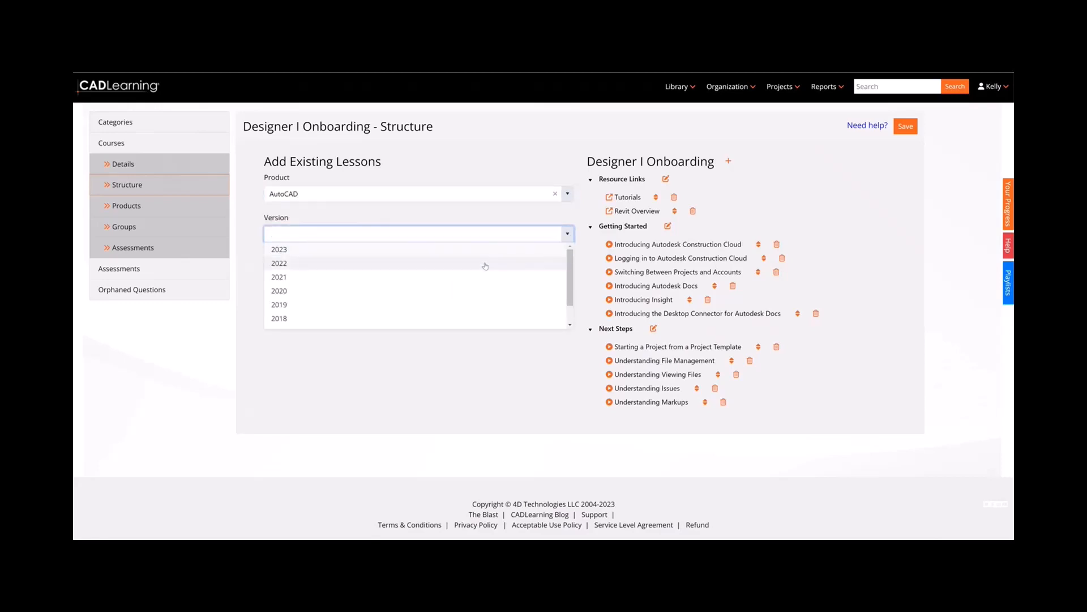
pyautogui.click(485, 264)
pyautogui.click(567, 274)
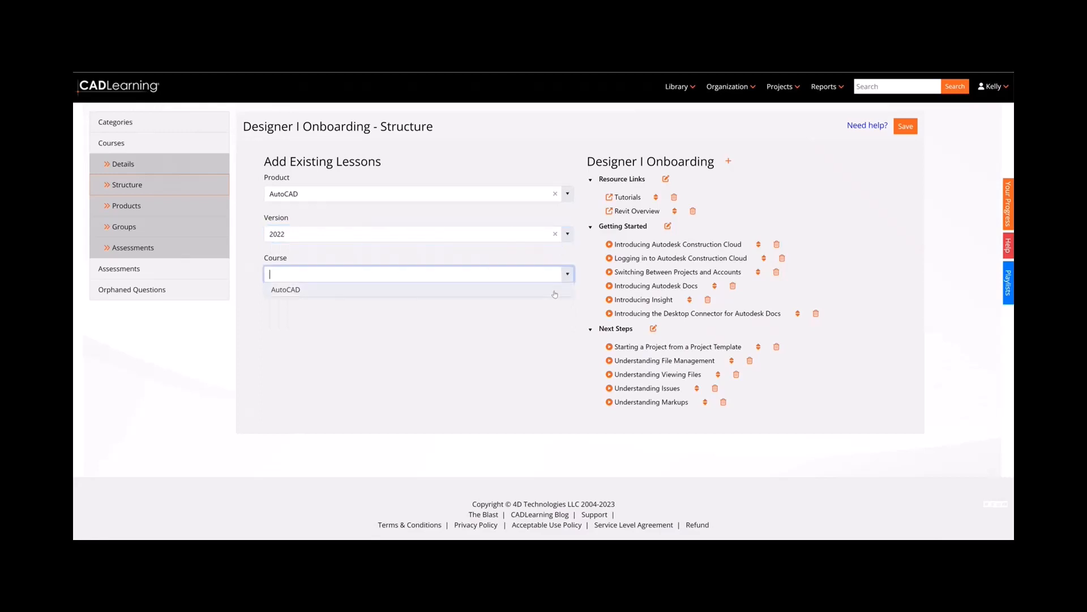
pyautogui.click(554, 292)
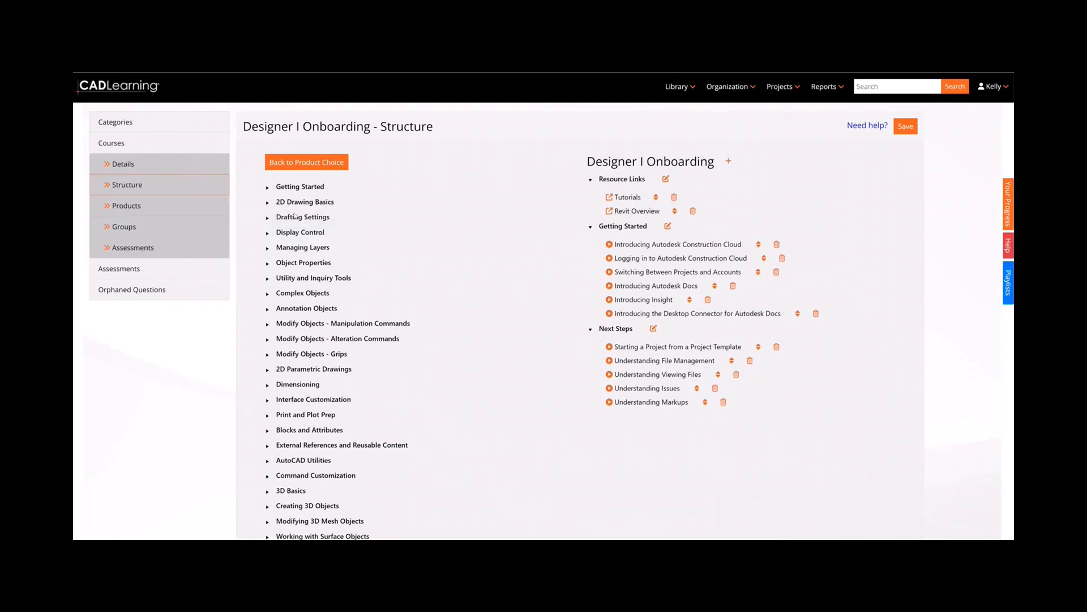
# Step: Add the 2D Drawing Basics section with its lessons below Next Steps in Designer I Onboarding and save the course structure
pyautogui.click(301, 202)
pyautogui.moveTo(302, 204)
pyautogui.mouseDown()
pyautogui.moveTo(612, 429)
pyautogui.moveTo(601, 409)
pyautogui.mouseUp()
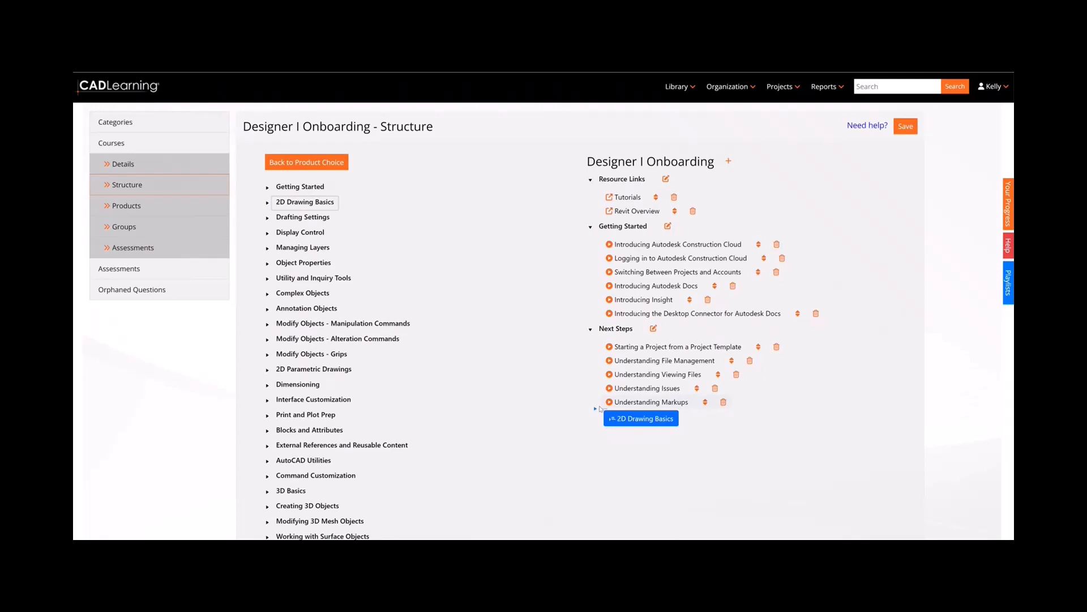
pyautogui.moveTo(600, 409)
pyautogui.mouseDown()
pyautogui.moveTo(622, 332)
pyautogui.moveTo(615, 139)
pyautogui.mouseUp()
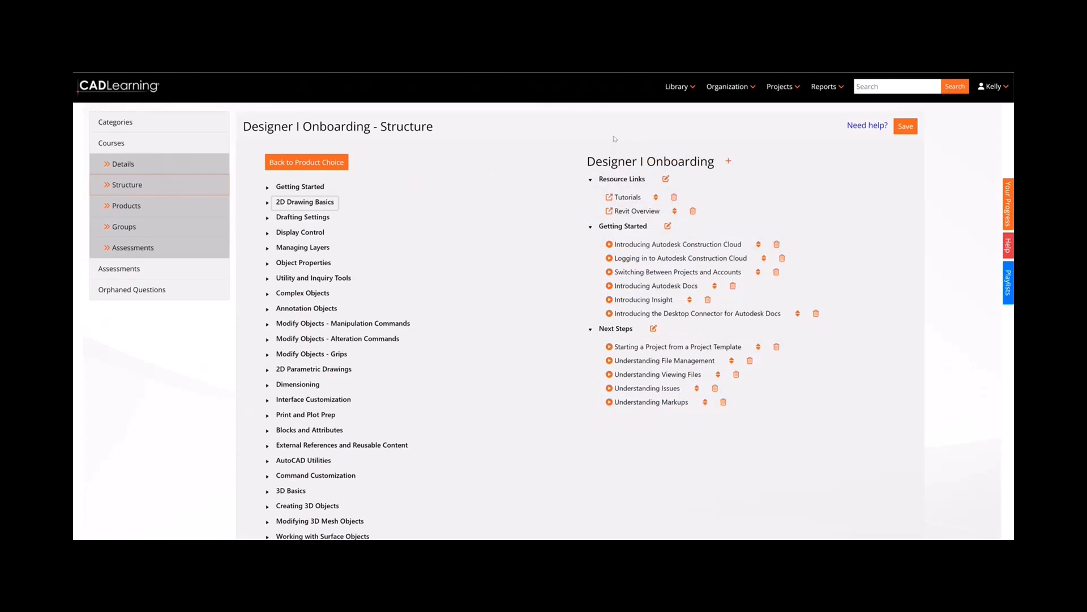
pyautogui.moveTo(294, 204)
pyautogui.mouseDown()
pyautogui.moveTo(513, 214)
pyautogui.moveTo(605, 204)
pyautogui.moveTo(609, 188)
pyautogui.moveTo(618, 206)
pyautogui.moveTo(597, 227)
pyautogui.moveTo(595, 357)
pyautogui.moveTo(594, 340)
pyautogui.mouseUp()
pyautogui.click(591, 419)
pyautogui.scroll(-2, 591, 424)
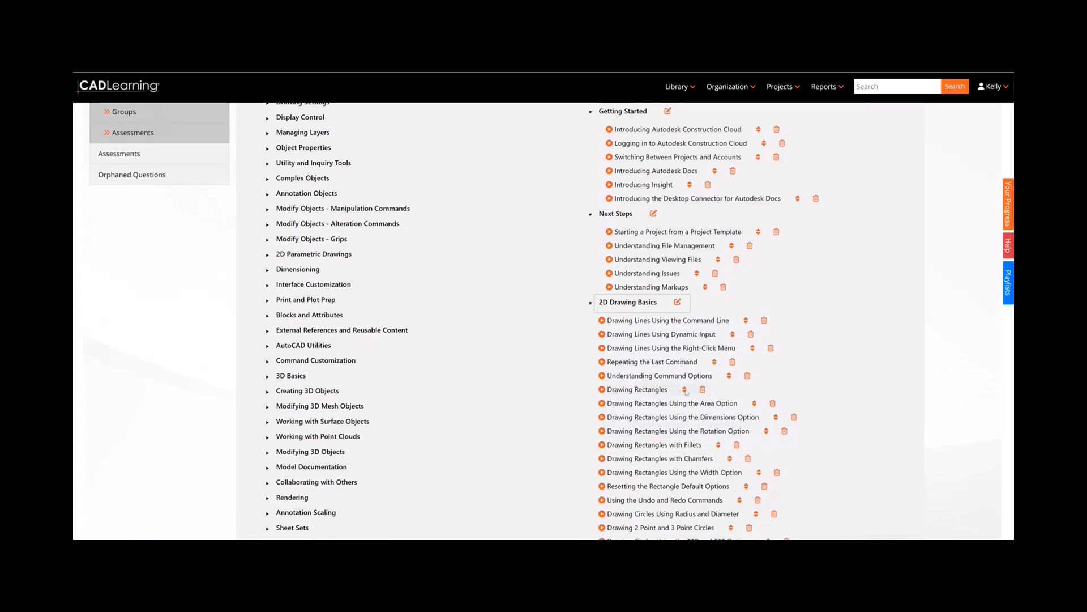
pyautogui.moveTo(687, 392); pyautogui.dragTo(730, 337)
pyautogui.scroll(-4, 705, 481)
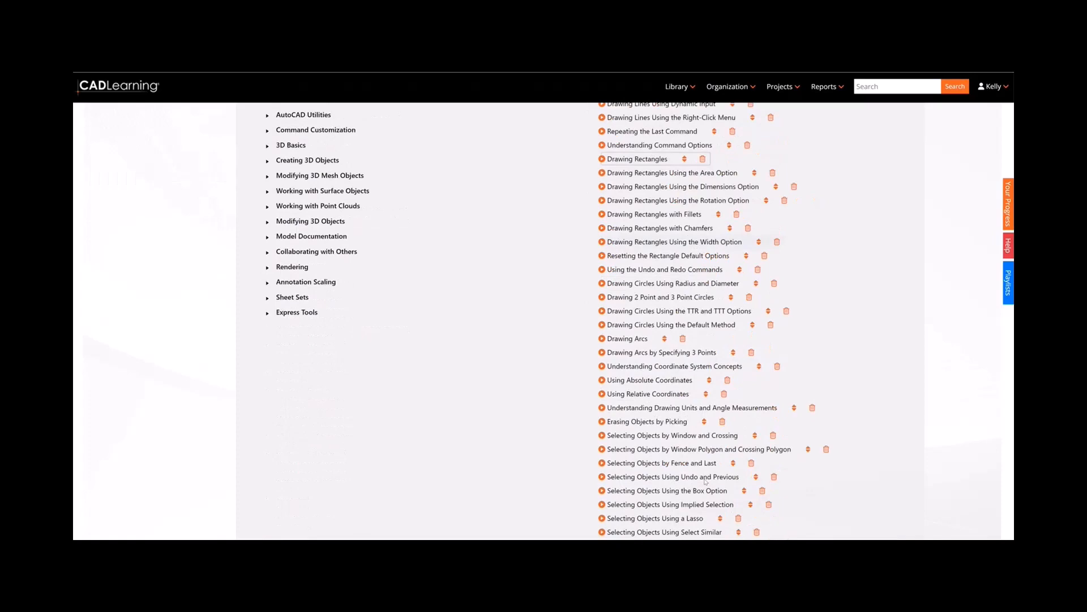
pyautogui.scroll(6, 705, 481)
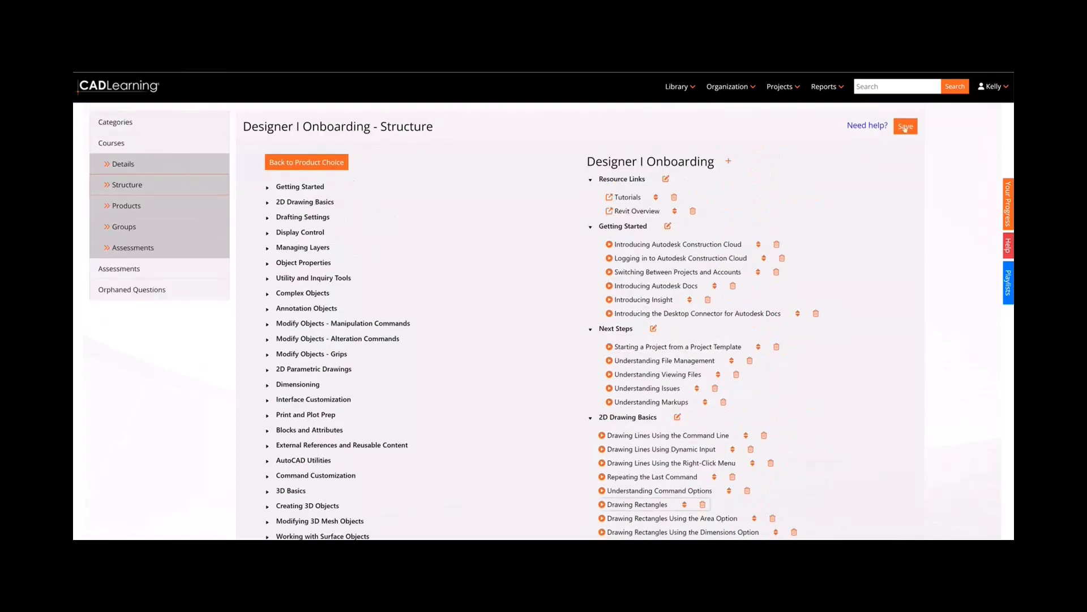
pyautogui.click(905, 127)
# Step: Open the product assignments of the Designer I Onboarding course and examine the assigned product and version
pyautogui.click(127, 206)
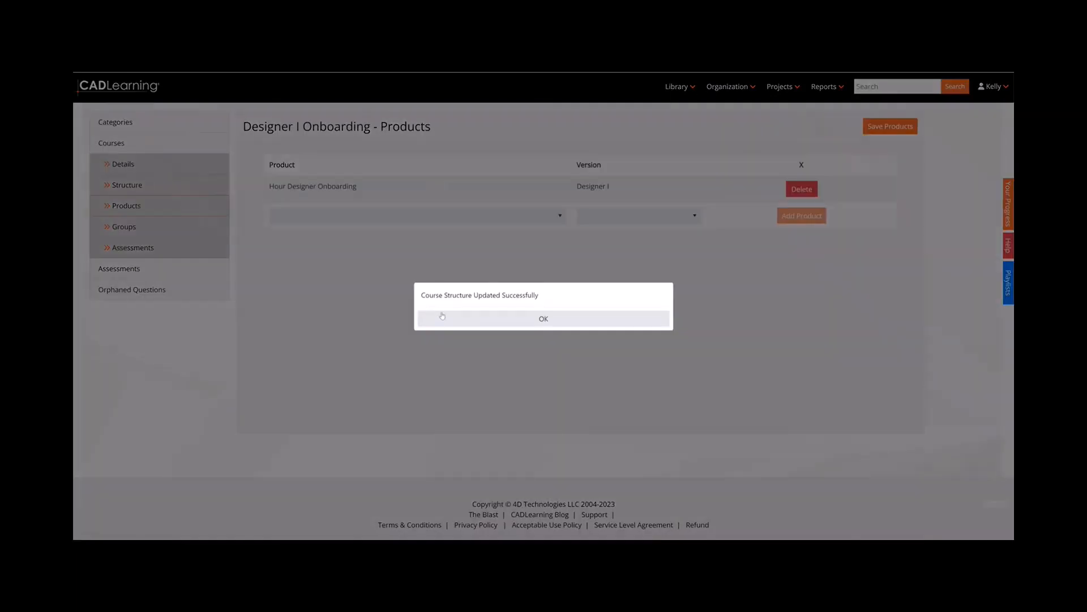
pyautogui.click(447, 325)
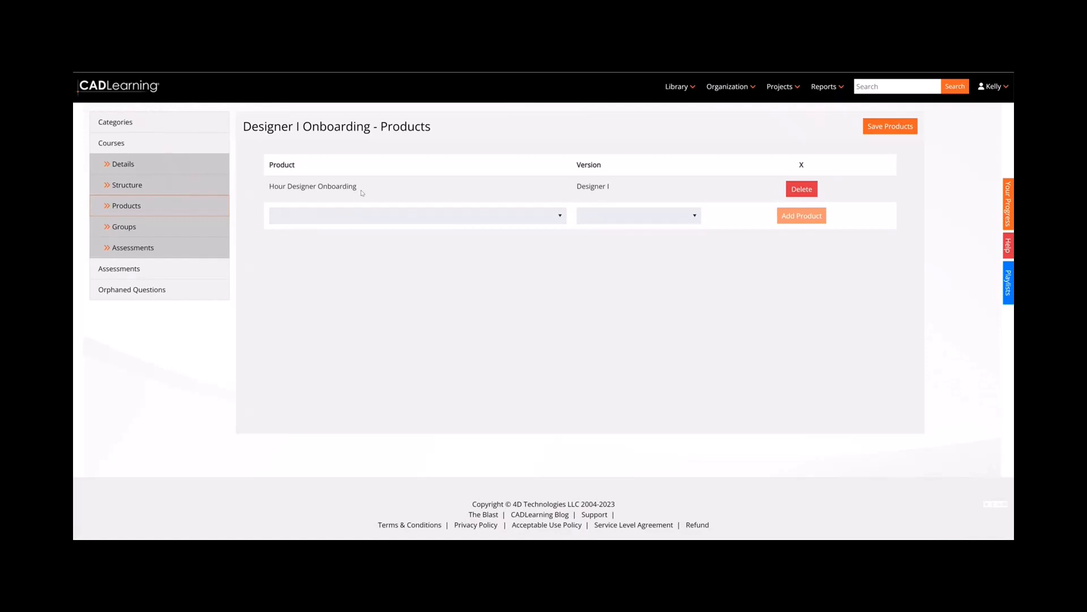
pyautogui.moveTo(362, 193); pyautogui.dragTo(264, 202)
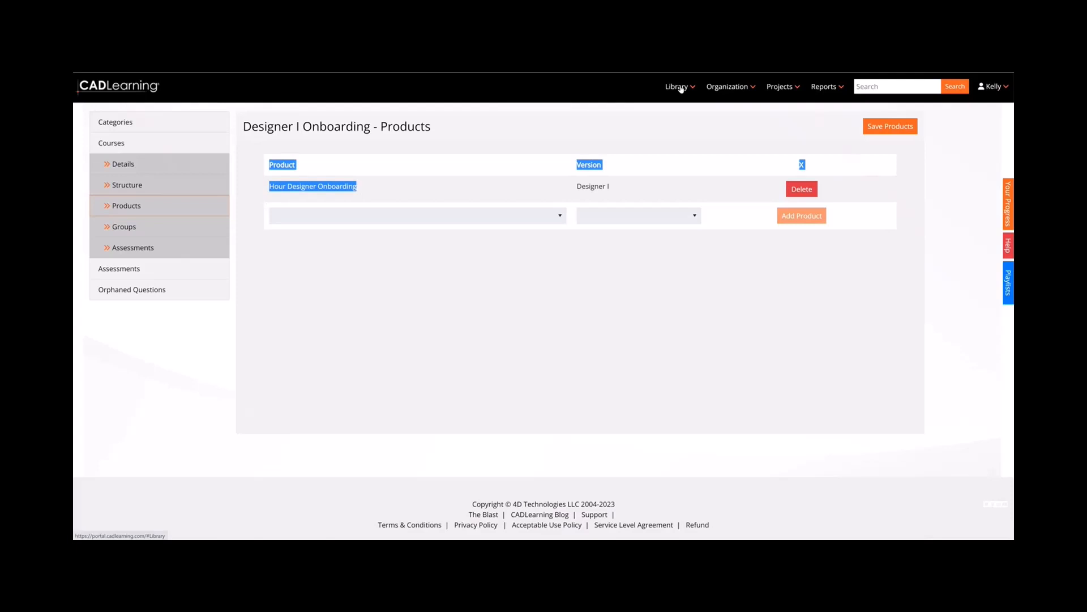
# Step: In the Hour Designer Onboarding category, move the text "Onboarding requirements for all Designers of Level I and Level II" from Keywords to Description
pyautogui.click(134, 125)
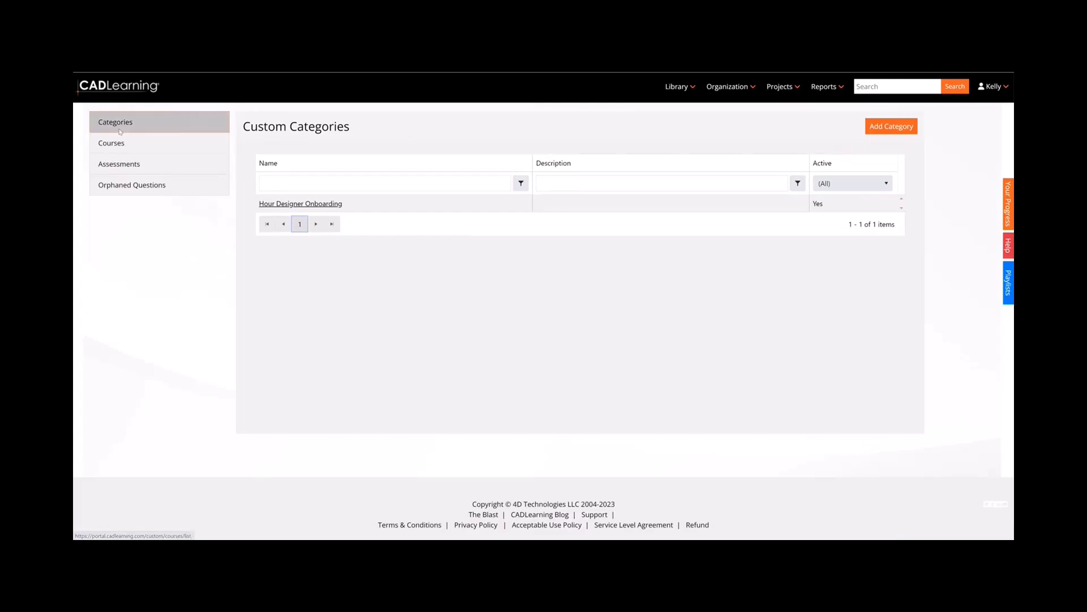
pyautogui.click(285, 204)
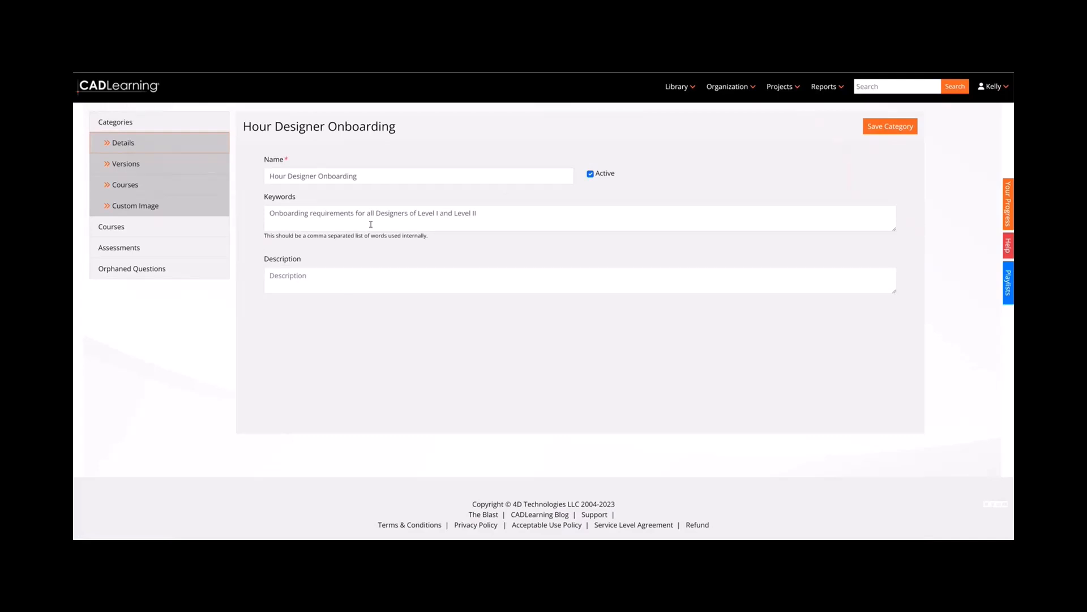
pyautogui.moveTo(476, 210); pyautogui.dragTo(170, 226)
pyautogui.hotkey('ctrl', 'c')
pyautogui.press('BackSpace')
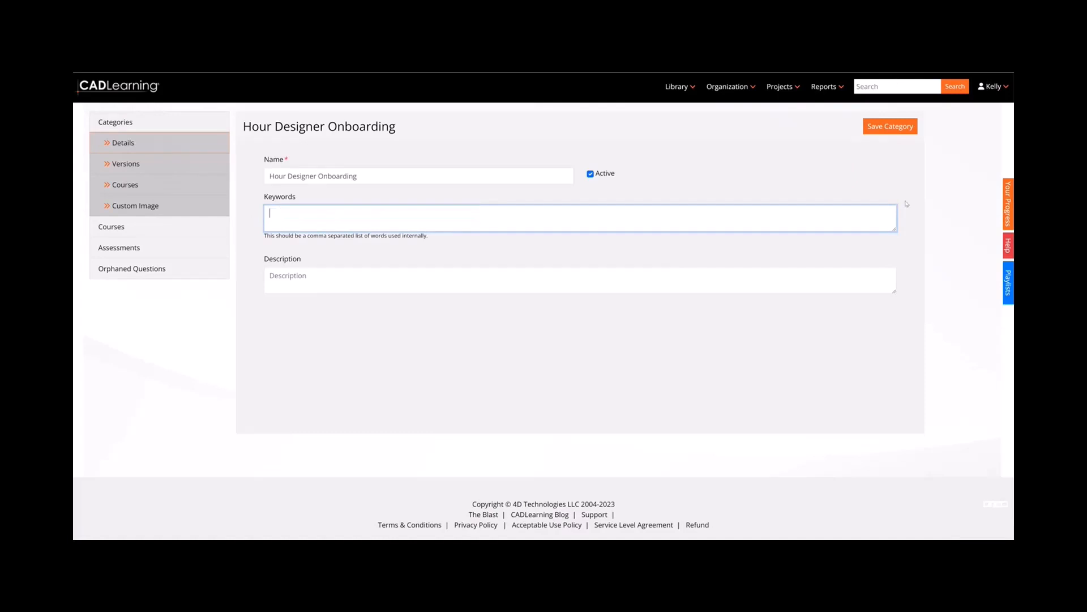
pyautogui.click(334, 279)
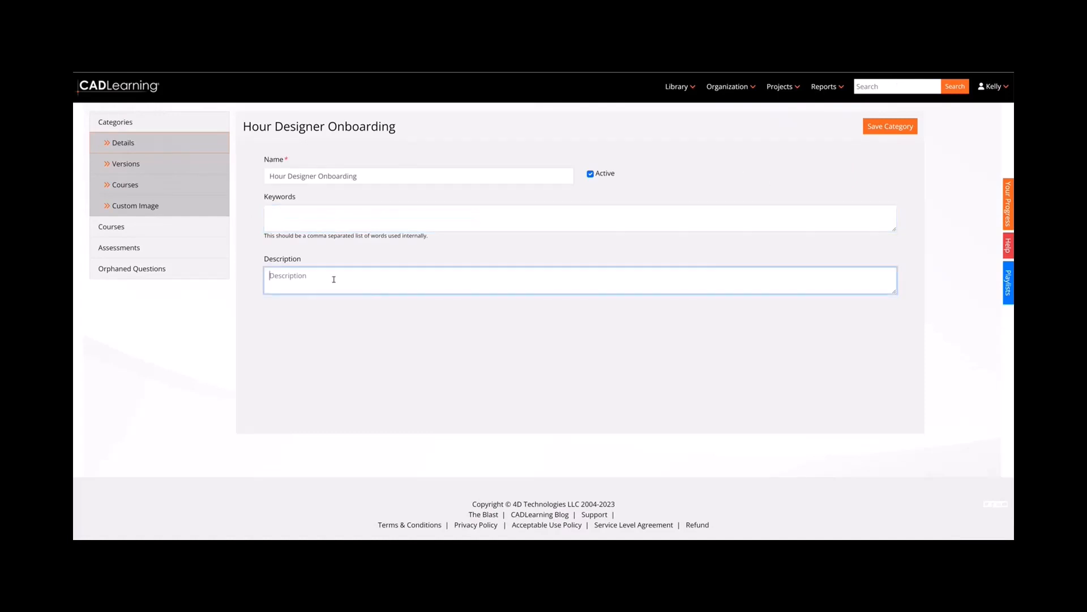
pyautogui.hotkey('ctrl', 'v')
# Step: Set the category's keywords to "Design, onboard, AutoCAD" and save the category
pyautogui.click(321, 211)
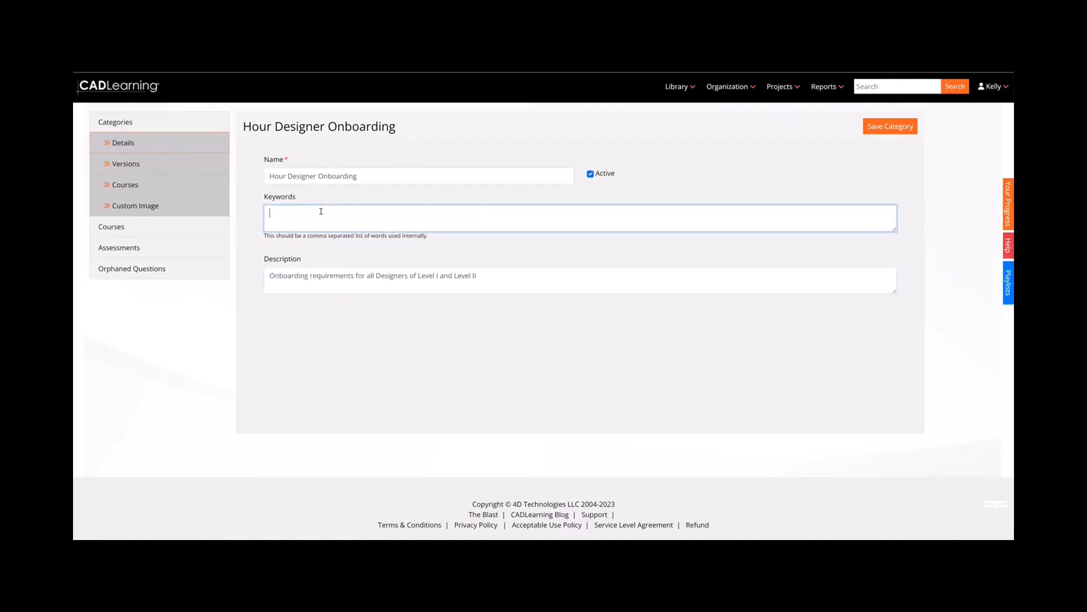
pyautogui.write('Design, onboard, AutoCAD')
pyautogui.click(902, 129)
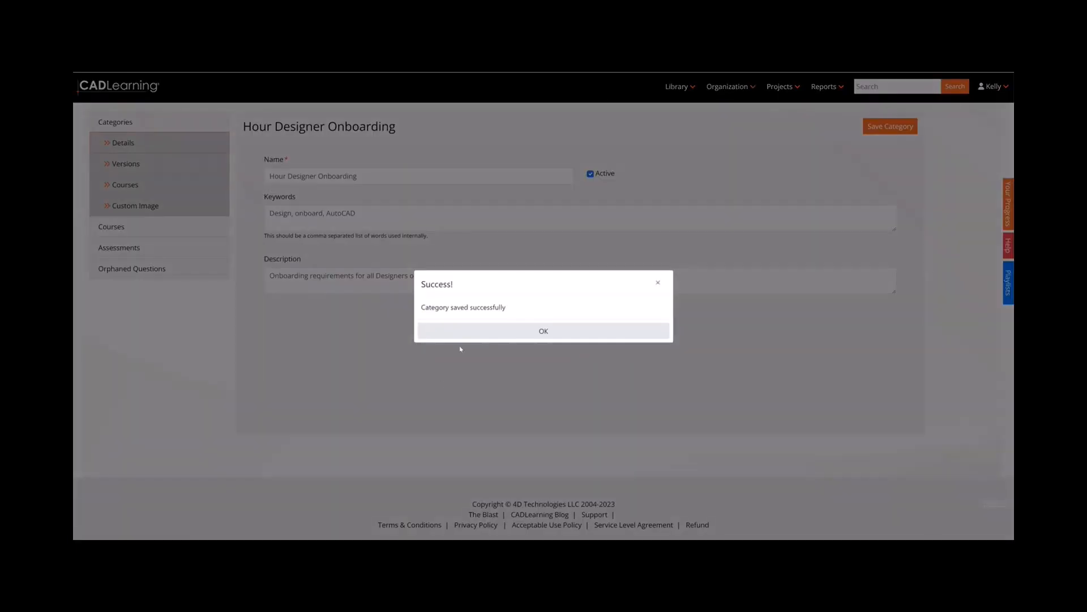
pyautogui.click(461, 337)
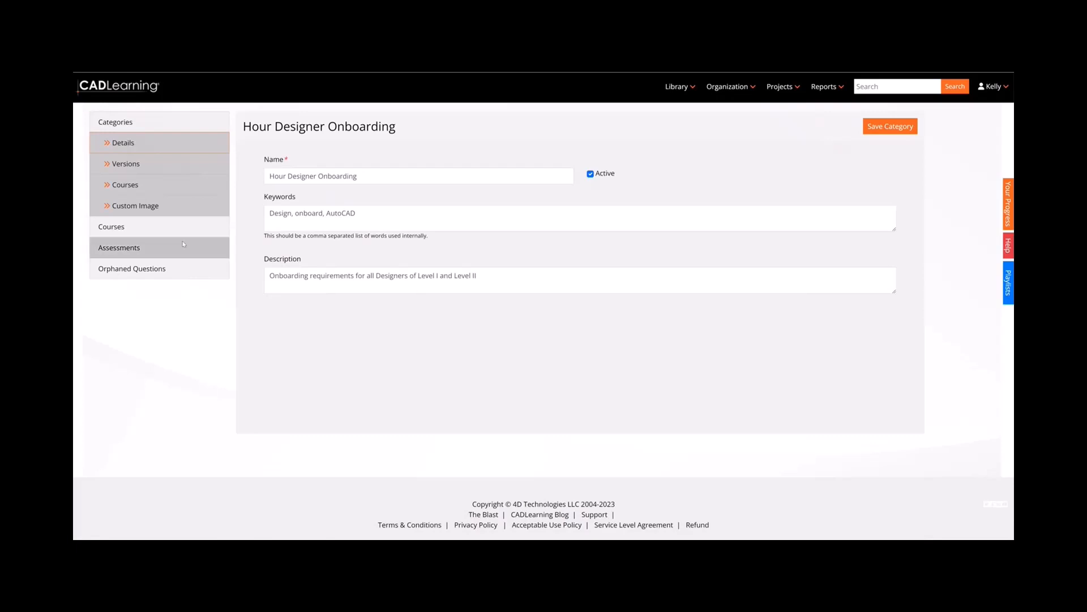
# Step: Examine the Designer I and Designer II versions of the Hour Designer Onboarding category and glance at the product library
pyautogui.click(125, 164)
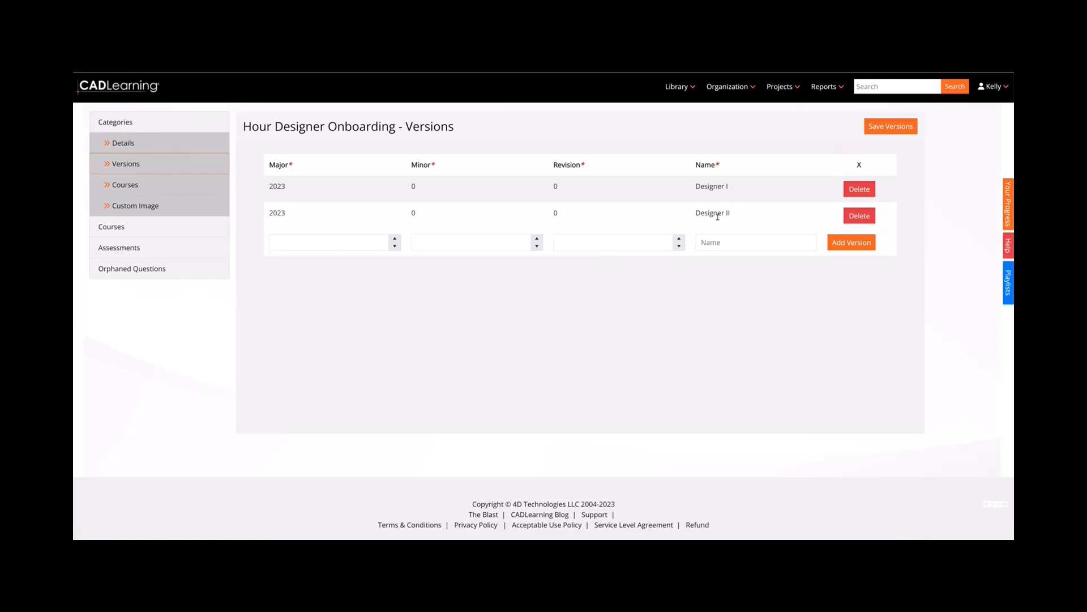
pyautogui.doubleClick(281, 213)
pyautogui.click(679, 88)
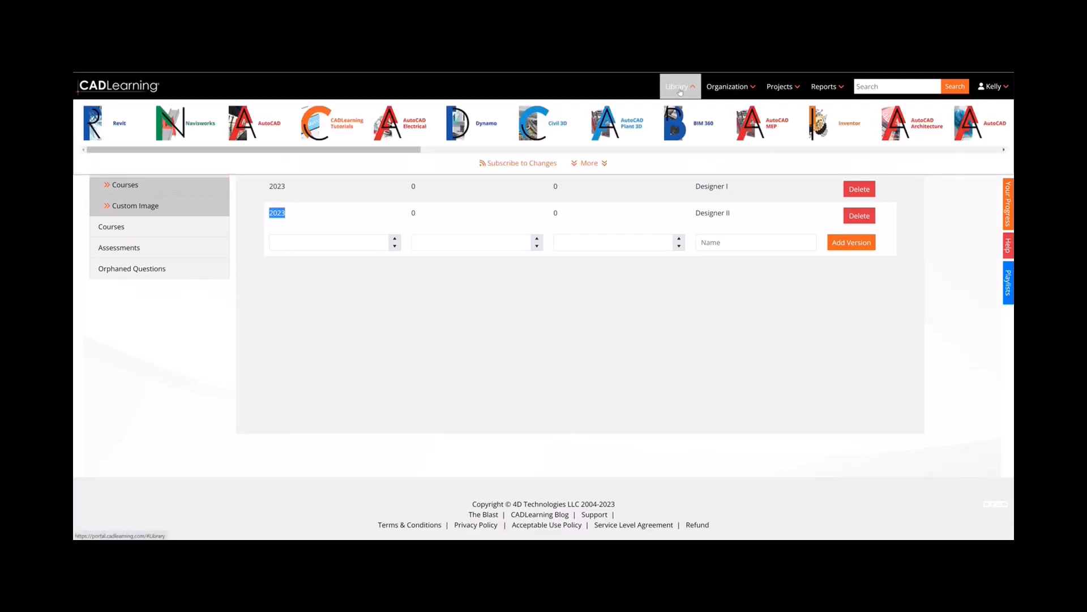
pyautogui.click(600, 360)
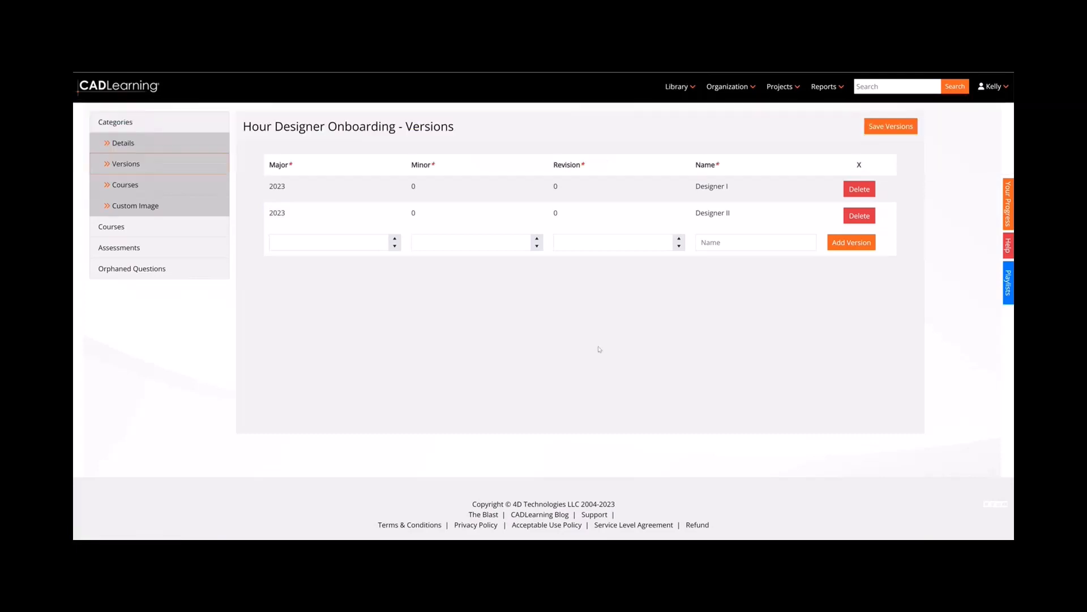
# Step: Add the Hour Designer Onboarding product with version Designer II to the Designer I Onboarding course's product assignments
pyautogui.click(113, 229)
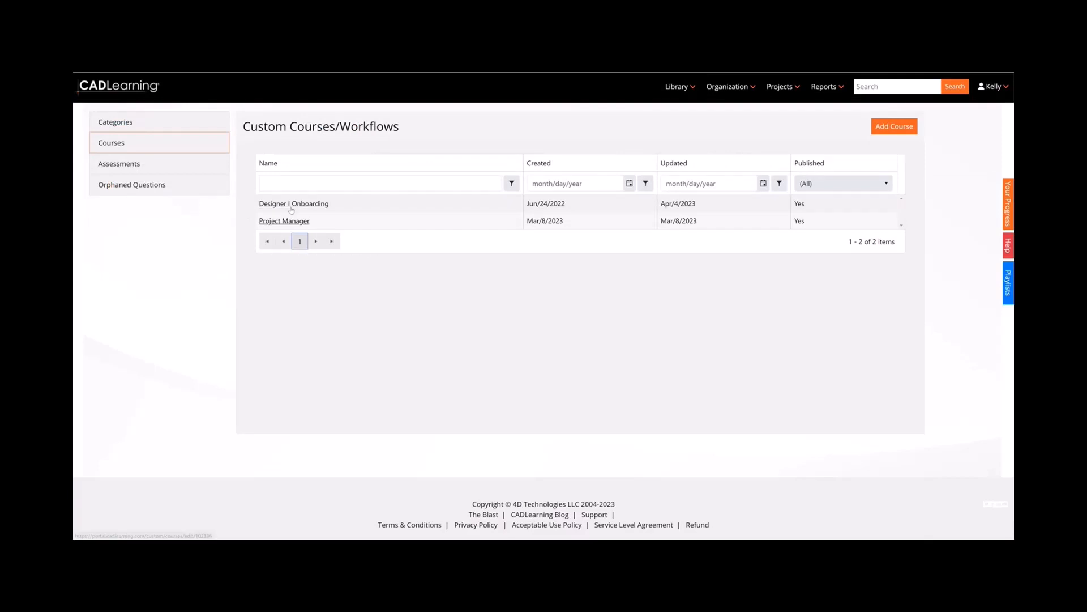
pyautogui.click(290, 206)
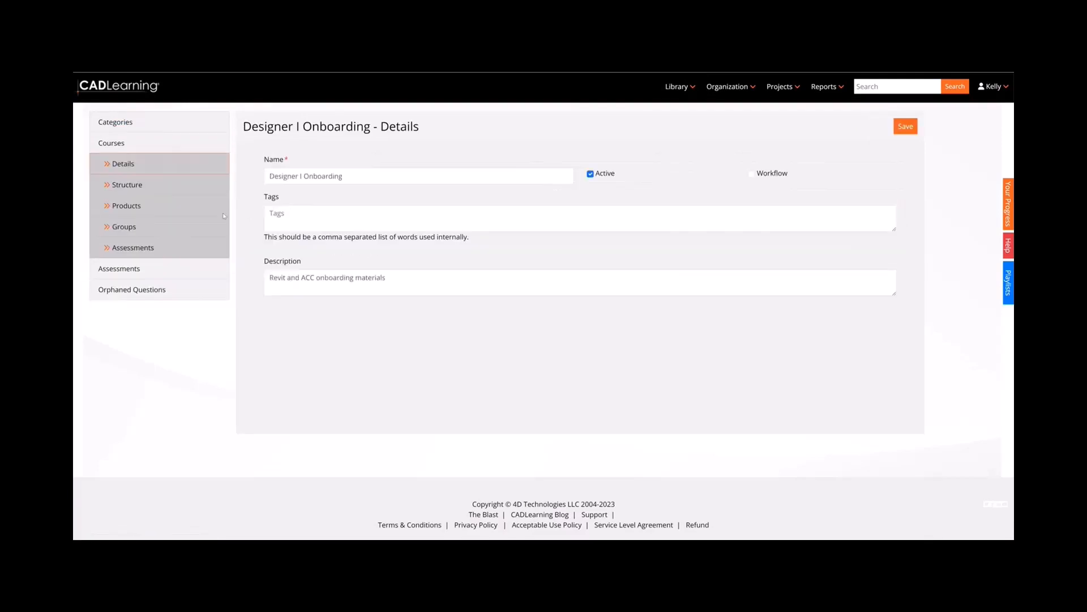
pyautogui.click(126, 206)
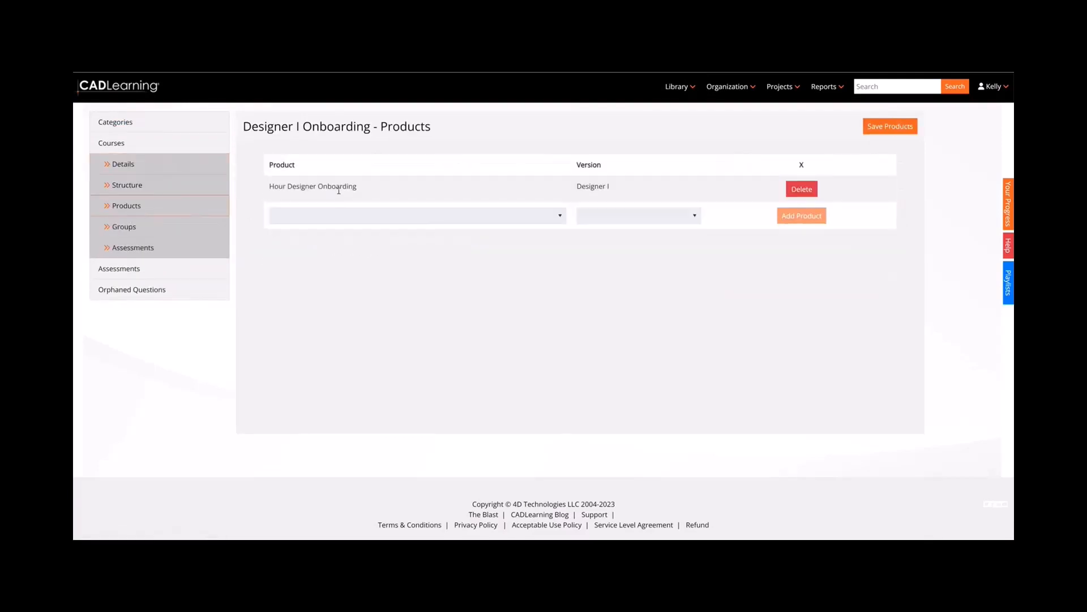
pyautogui.click(373, 221)
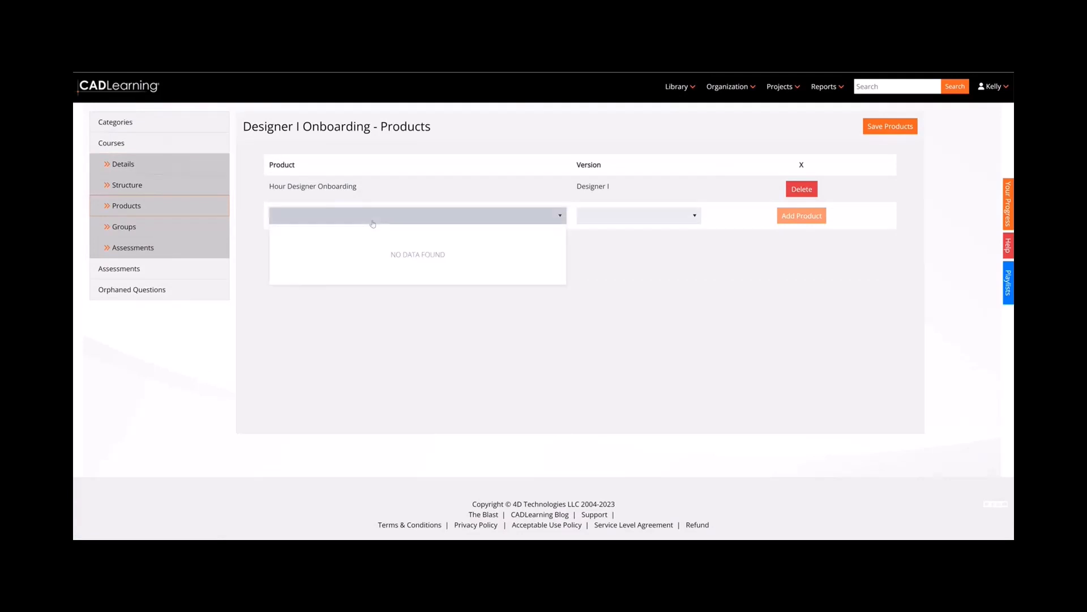
pyautogui.press('h')
pyautogui.press('Tab')
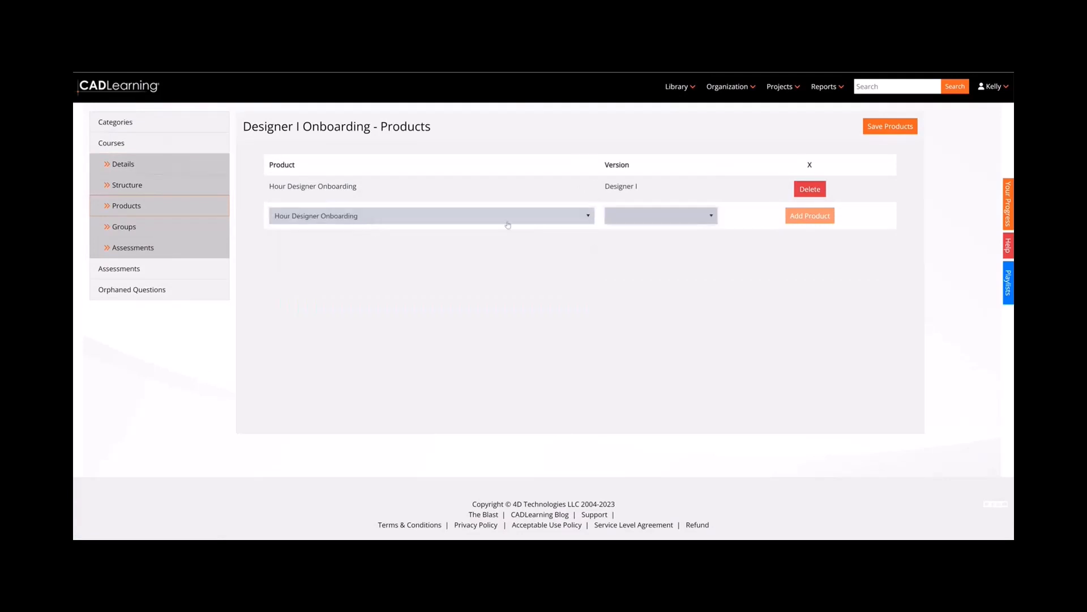
pyautogui.click(620, 216)
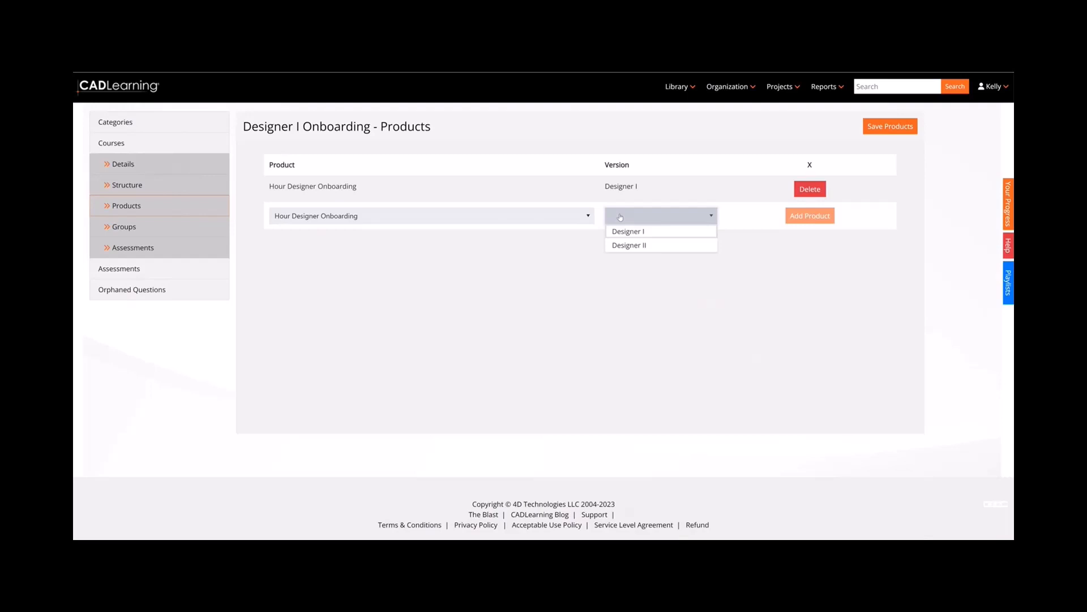
pyautogui.click(674, 245)
pyautogui.click(817, 224)
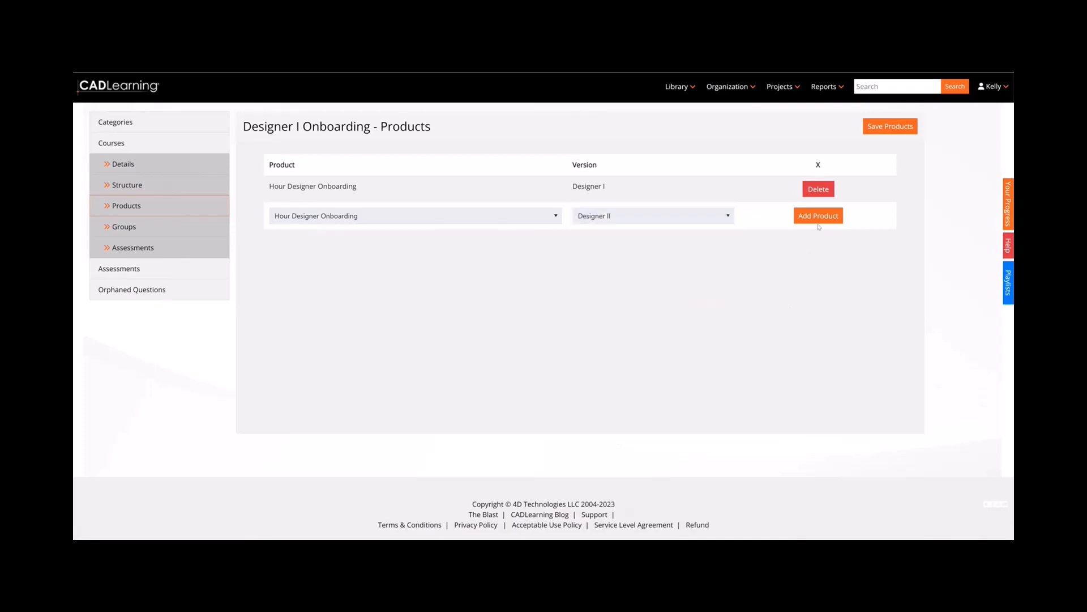
# Step: Confirm the Designer II version as a second product of the Designer I Onboarding course and save the product assignments
pyautogui.click(839, 220)
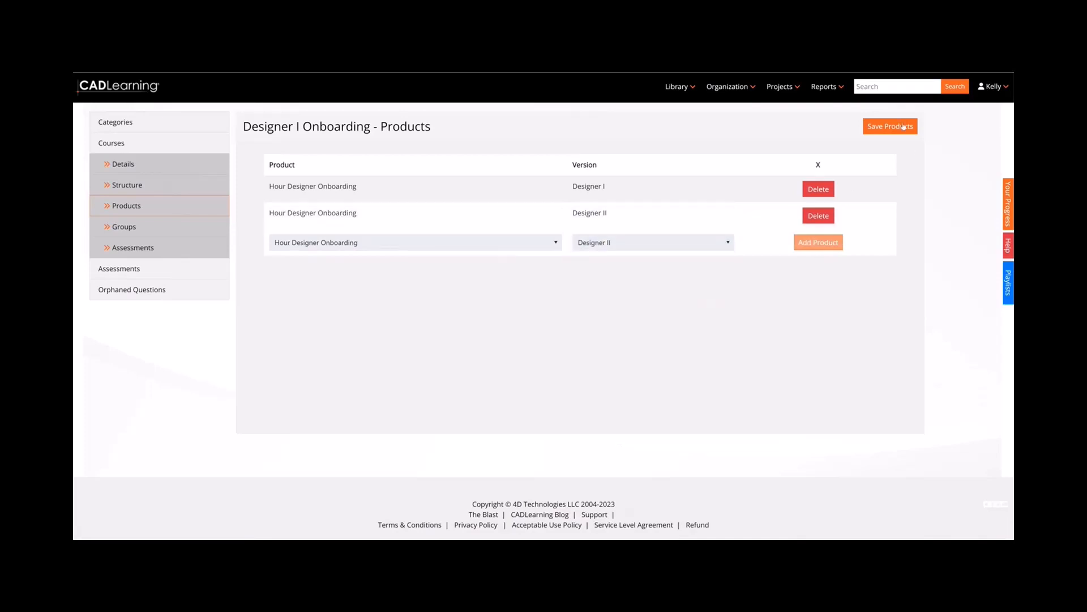
pyautogui.click(904, 127)
# Step: Open the Hour Designer Onboarding product from the library and examine the content of its Designer I and Designer II versions
pyautogui.click(670, 92)
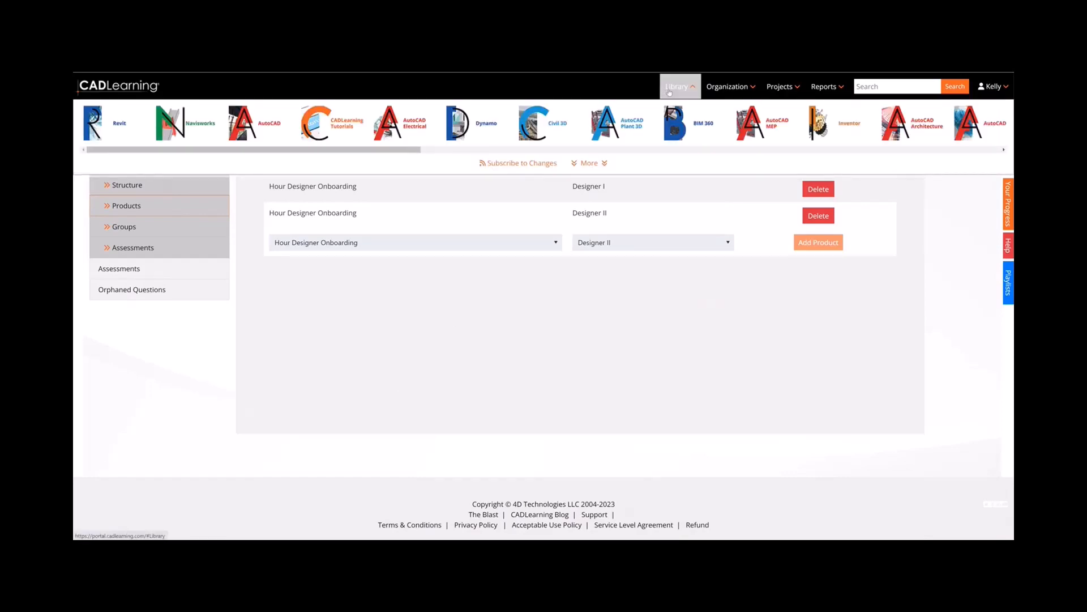
pyautogui.click(589, 163)
pyautogui.click(912, 196)
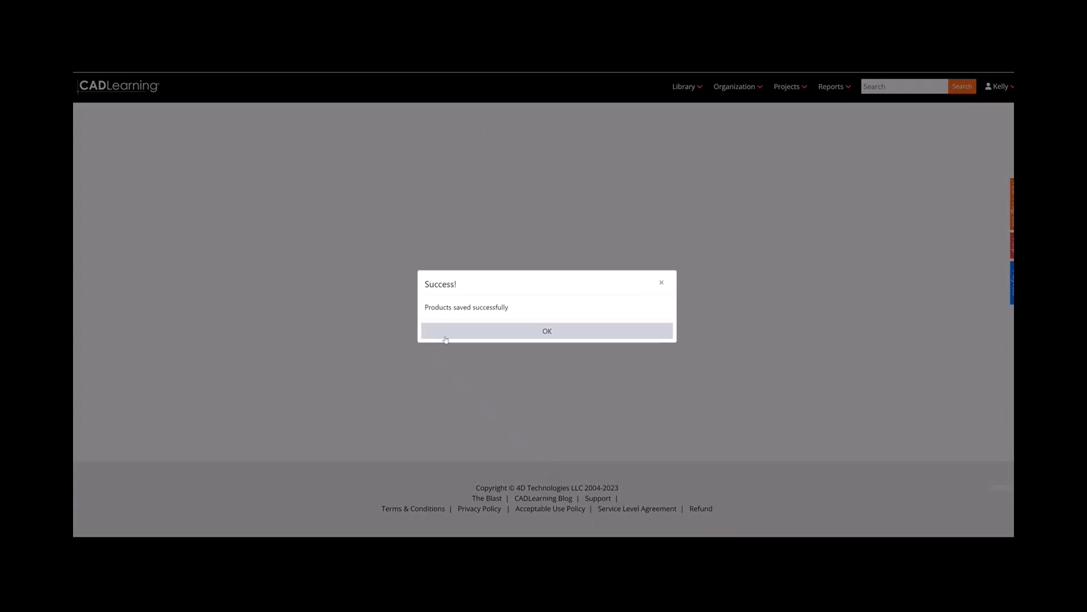
pyautogui.click(446, 338)
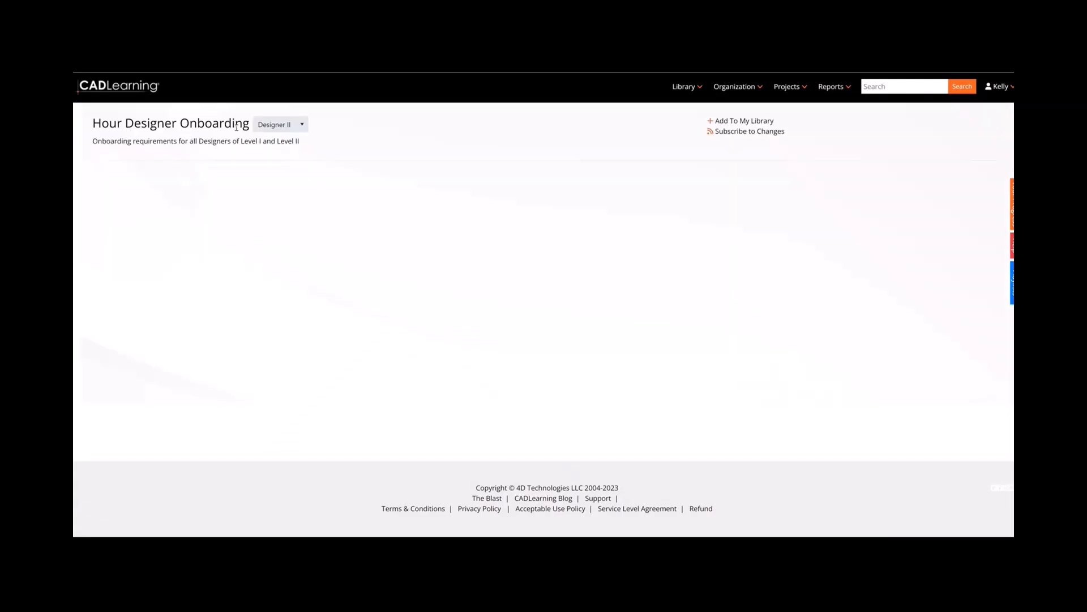
pyautogui.click(304, 126)
pyautogui.click(306, 139)
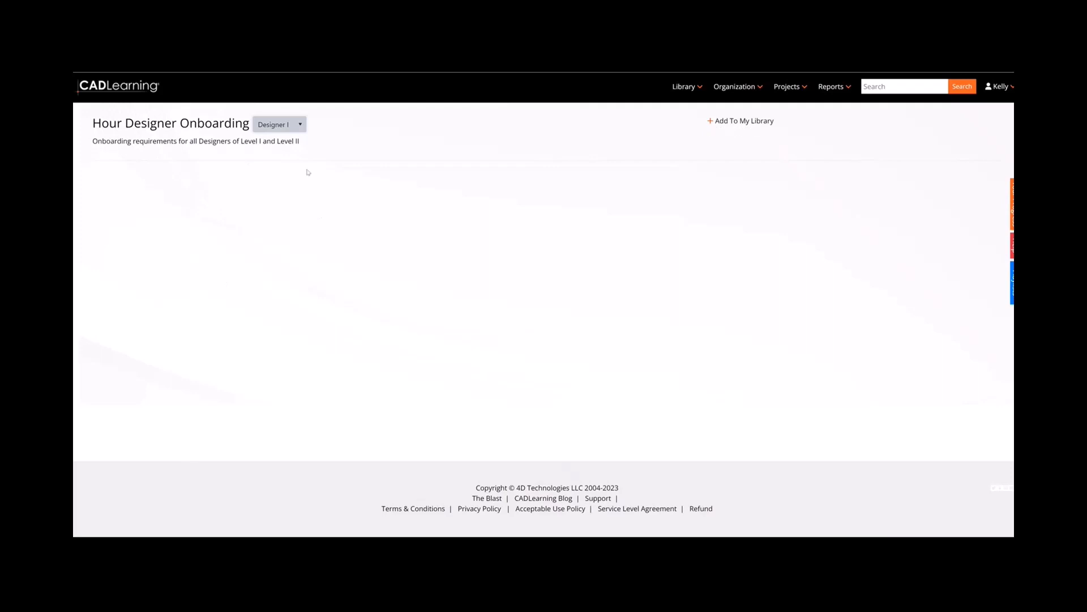
pyautogui.click(281, 125)
pyautogui.click(285, 151)
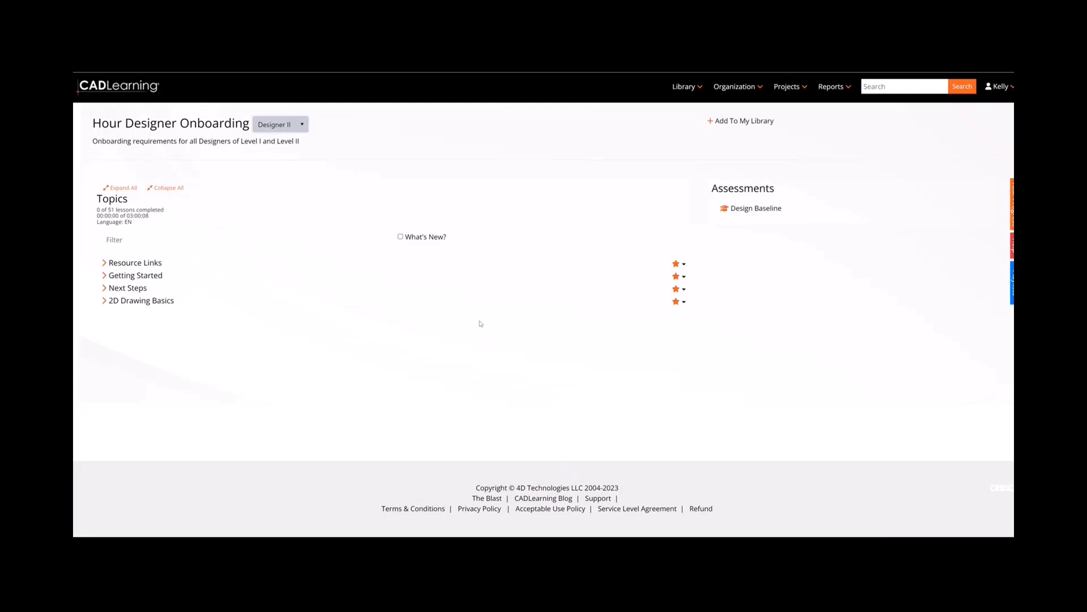
# Step: In the organization's content filtering, grant the New Hire group access to Hour Designer Onboarding with its Designer I Onboarding course and save
pyautogui.click(731, 91)
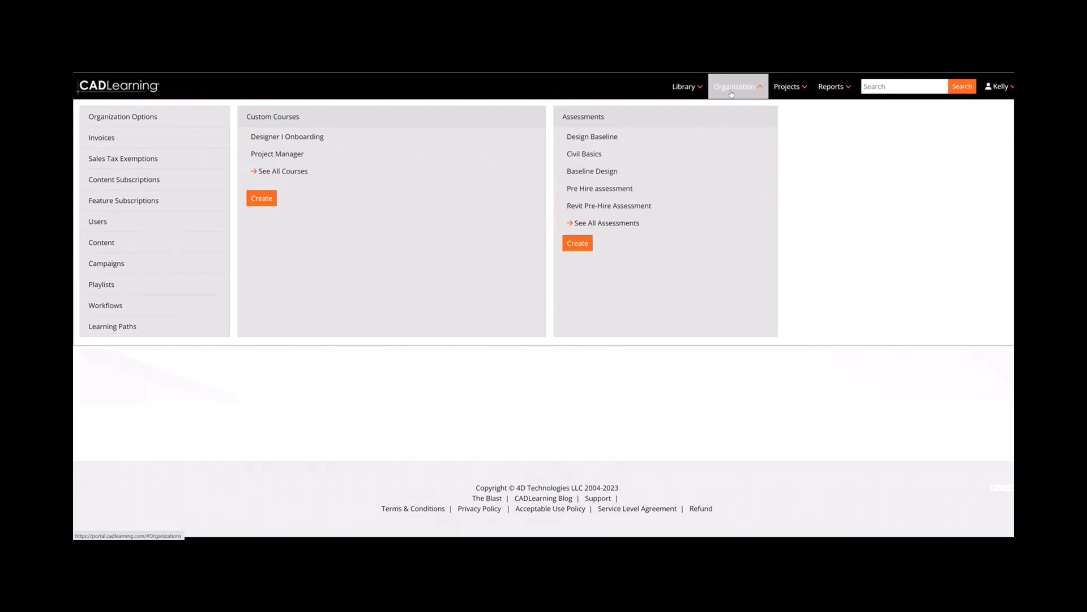
pyautogui.click(102, 243)
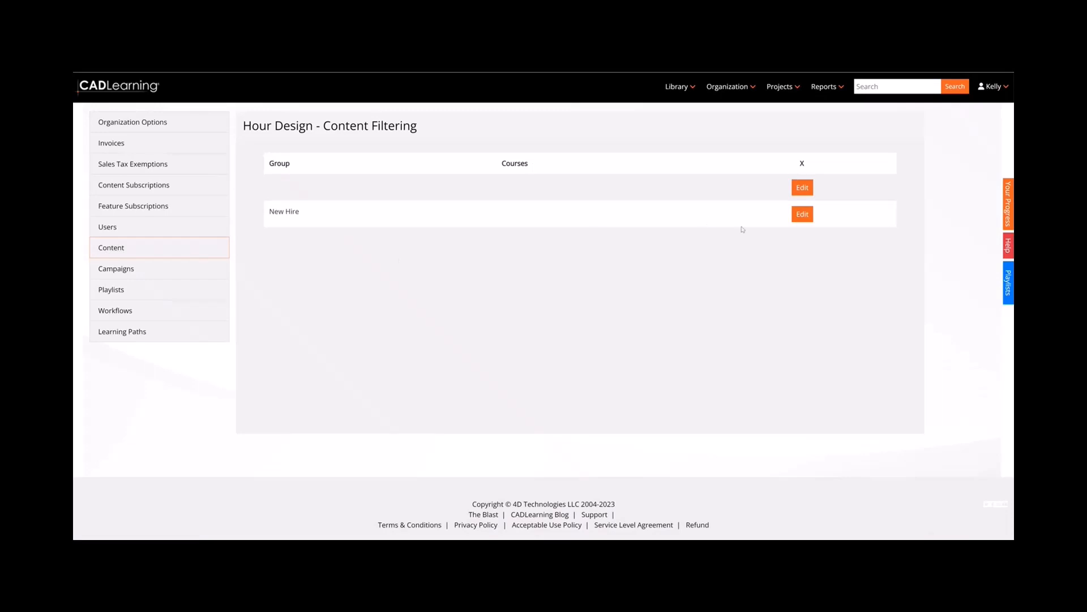
pyautogui.click(806, 217)
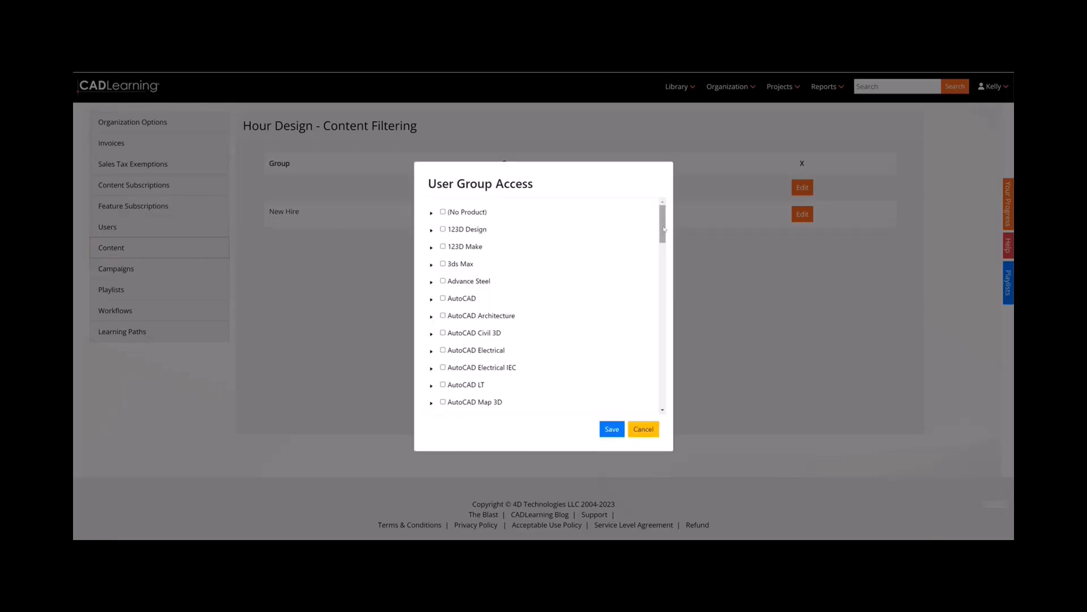
pyautogui.moveTo(663, 230); pyautogui.dragTo(654, 307)
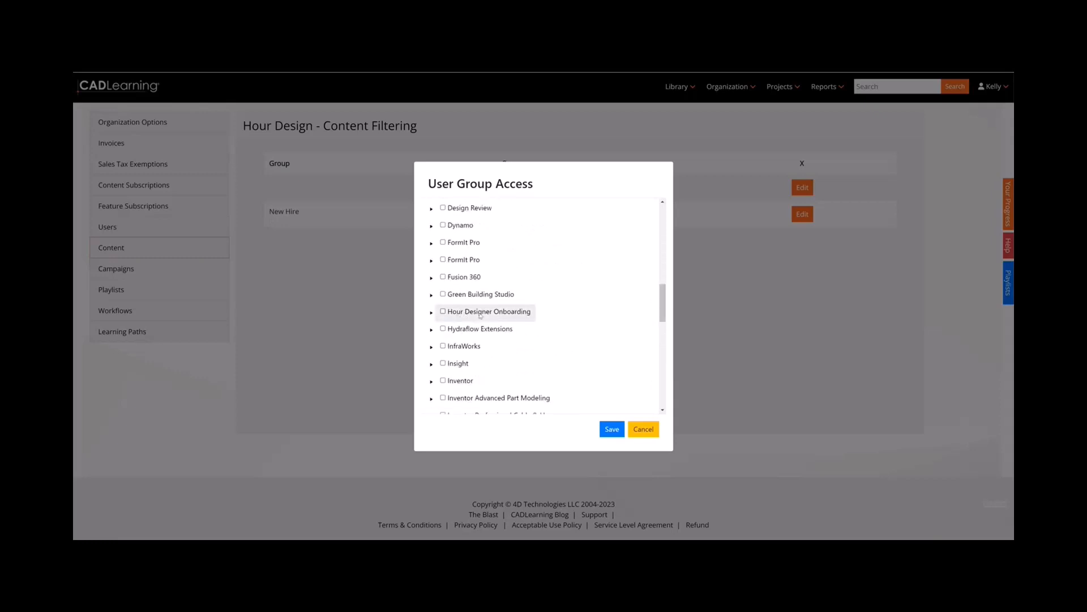
pyautogui.click(444, 311)
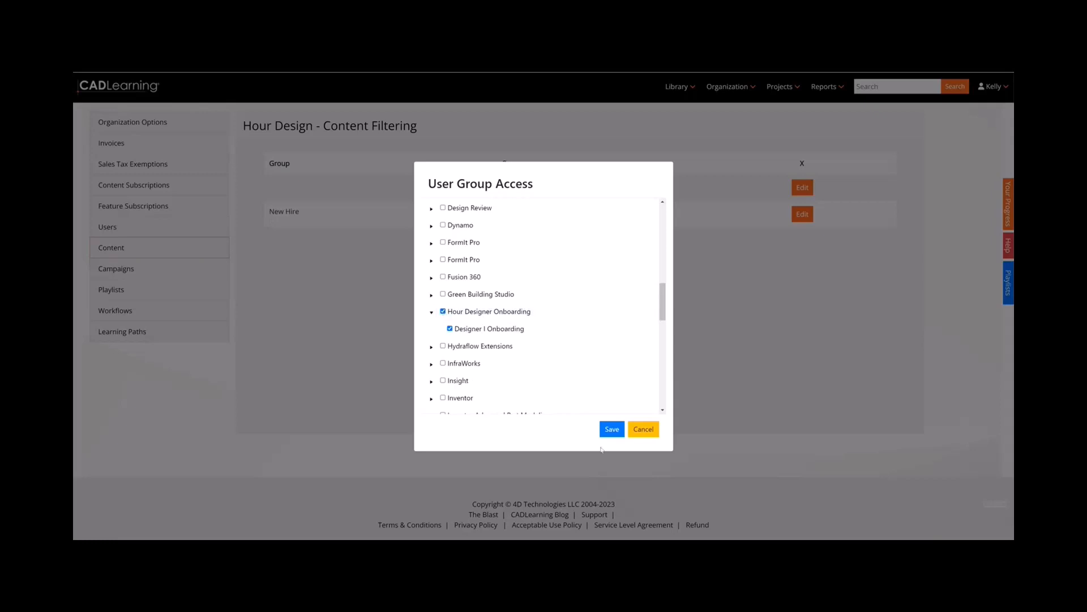
pyautogui.click(605, 430)
pyautogui.click(611, 429)
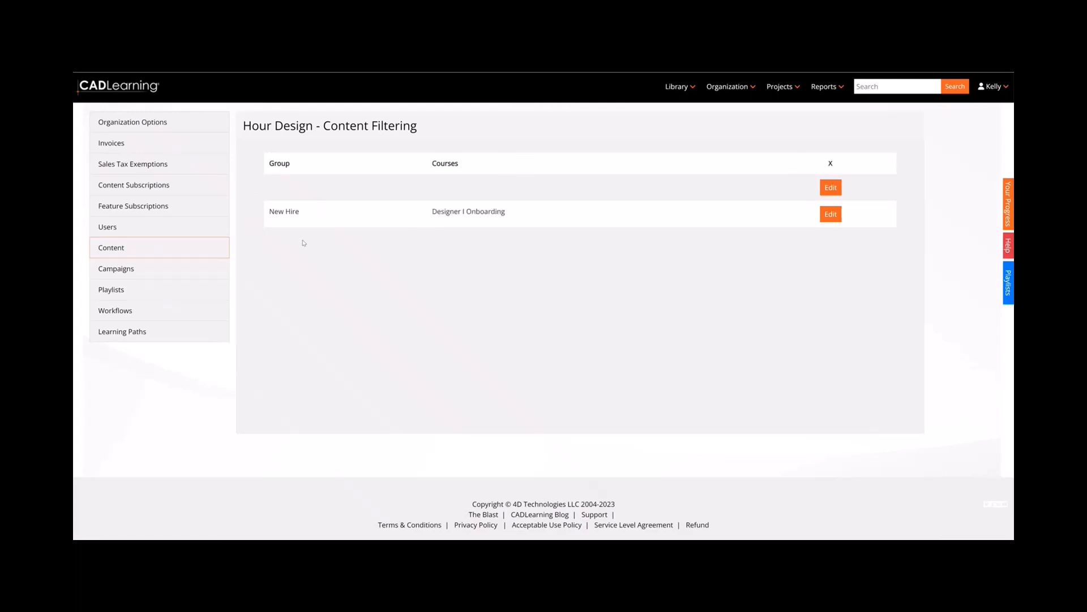
# Step: Add all AutoCAD courses to the New Hire group's content access and save
pyautogui.click(831, 214)
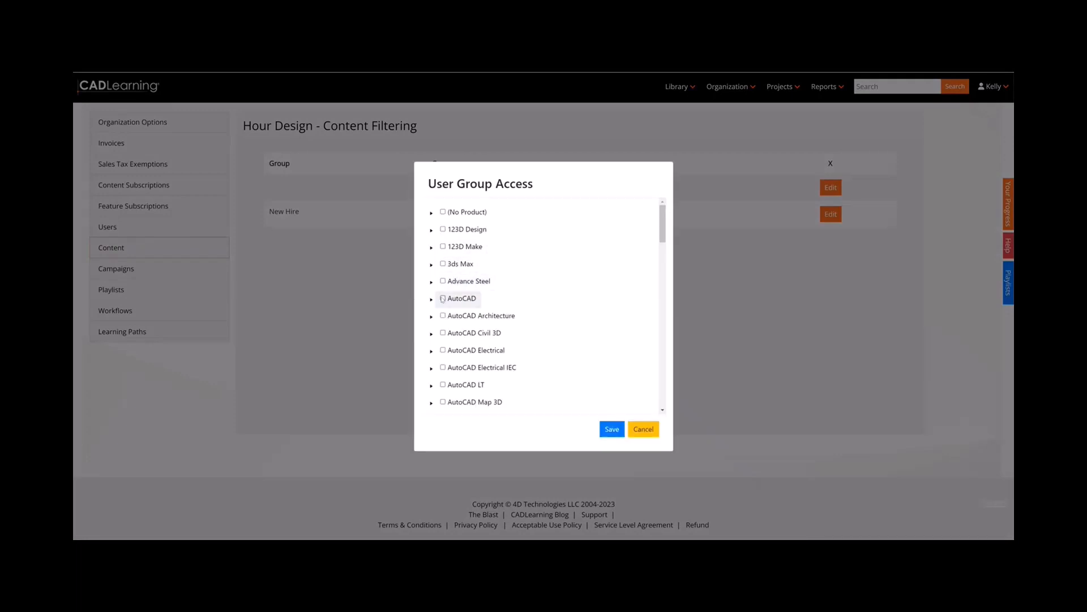
pyautogui.click(442, 299)
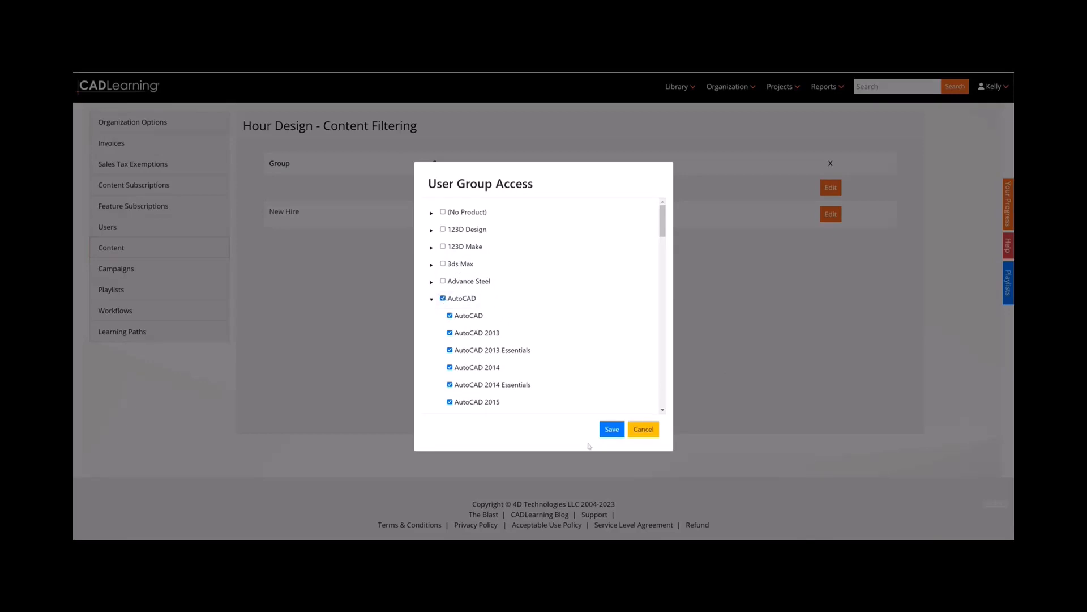
pyautogui.click(615, 432)
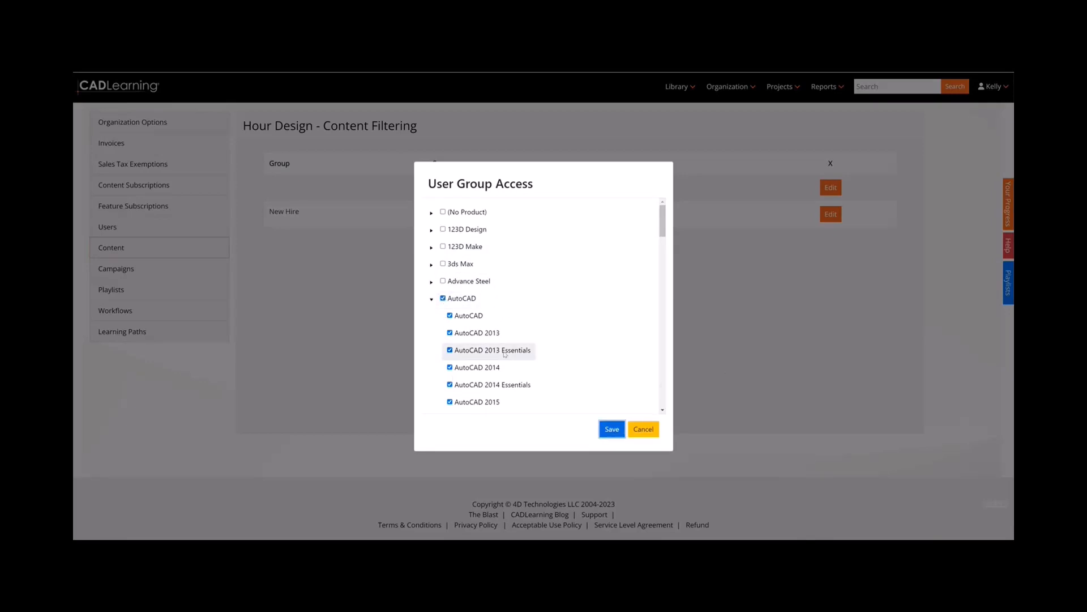